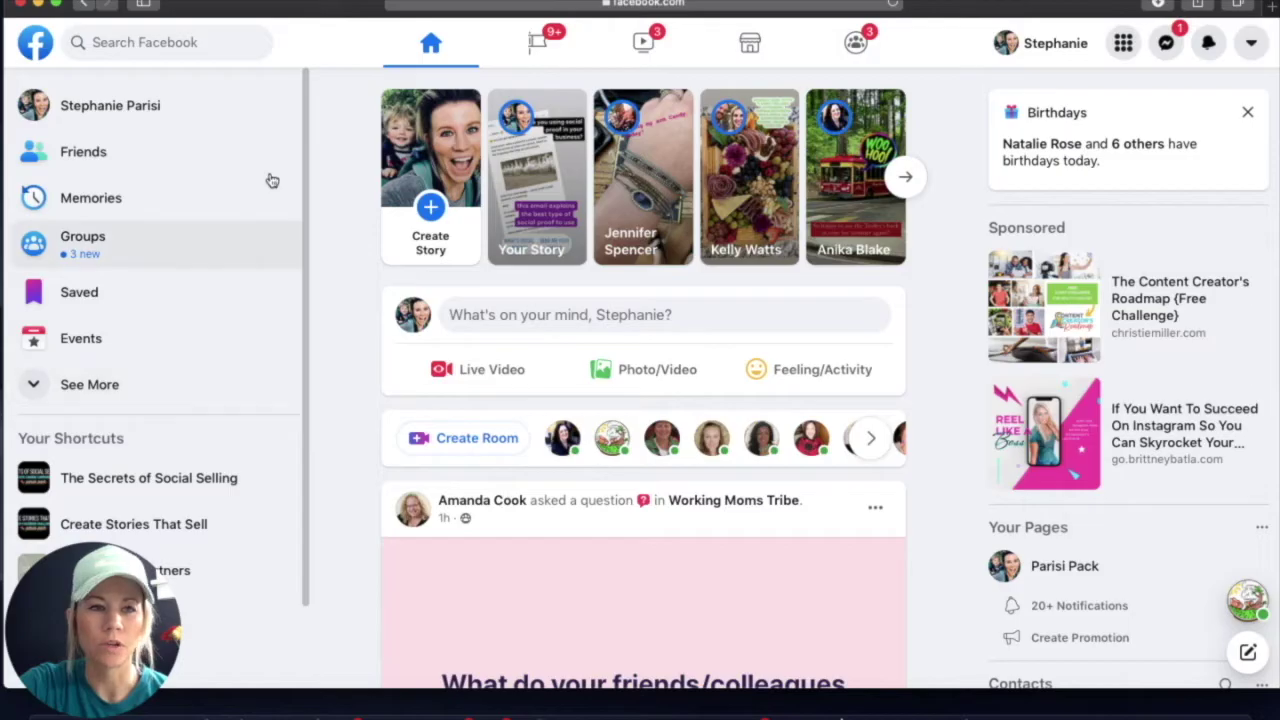
# - Open your profile and scroll down to its Intro section
pyautogui.click(153, 112)
pyautogui.scroll(-5, 1080, 543)
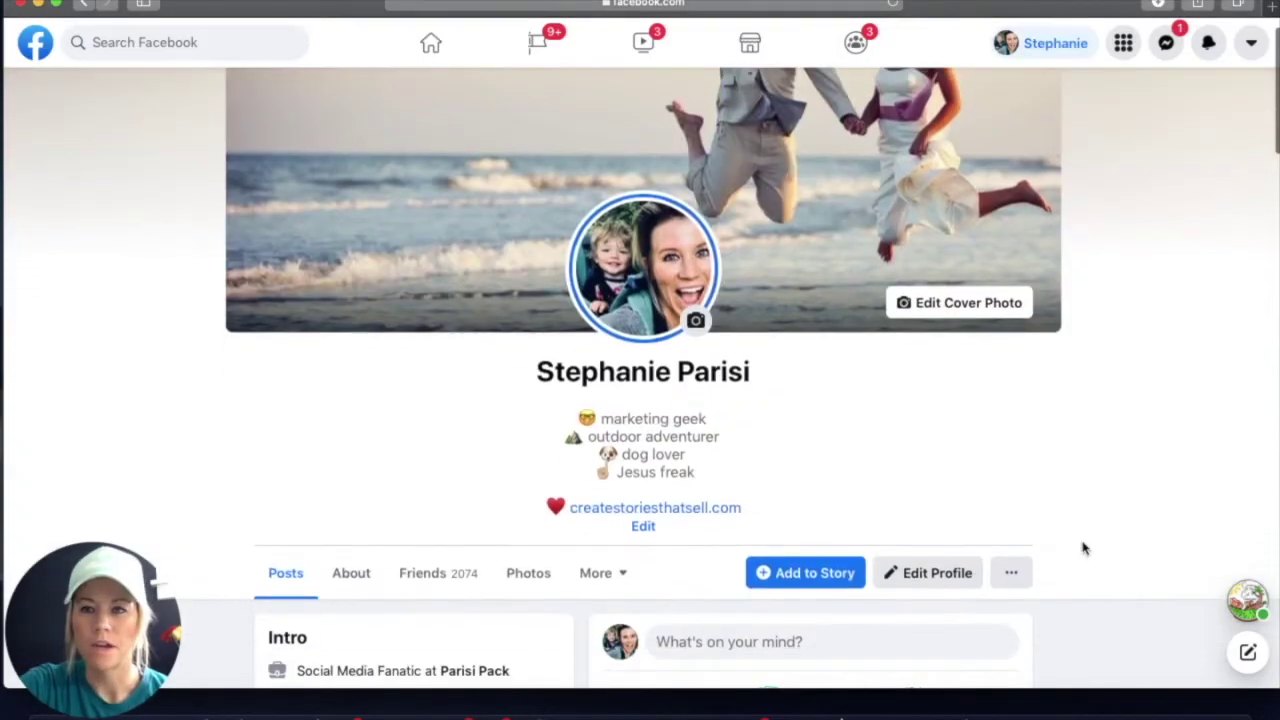
pyautogui.scroll(-3, 1083, 548)
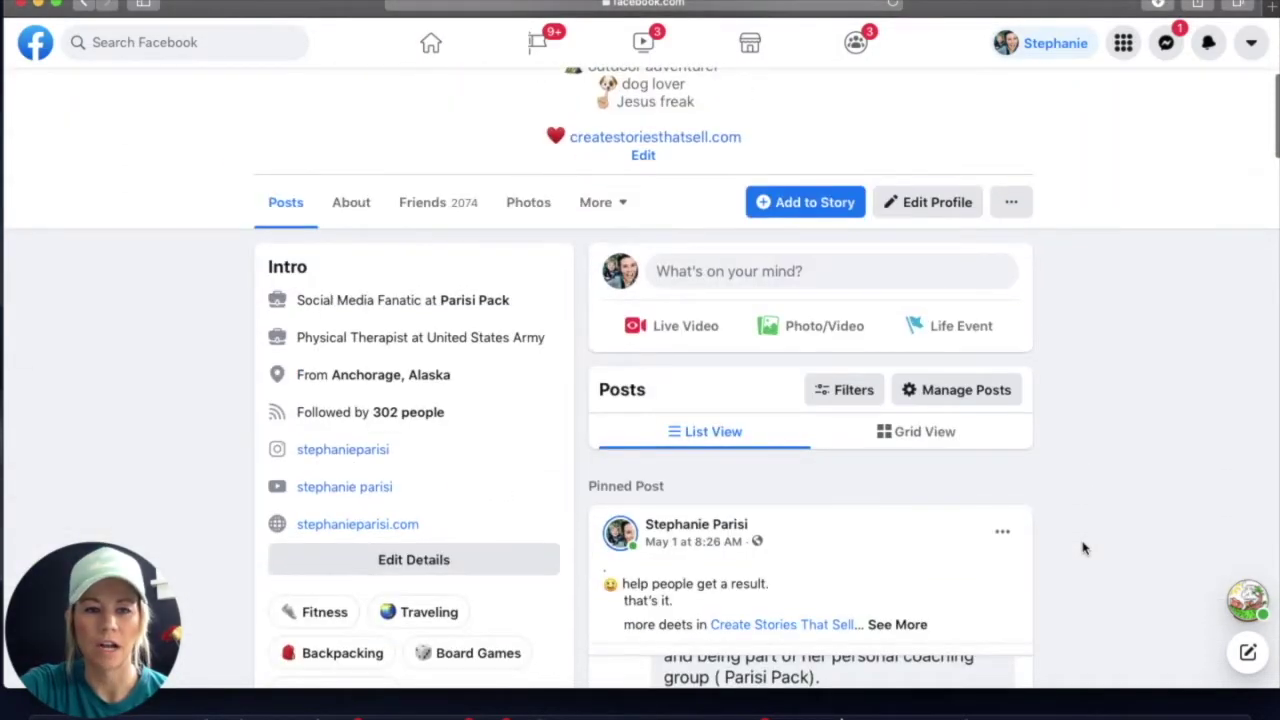
pyautogui.scroll(-1, 1083, 546)
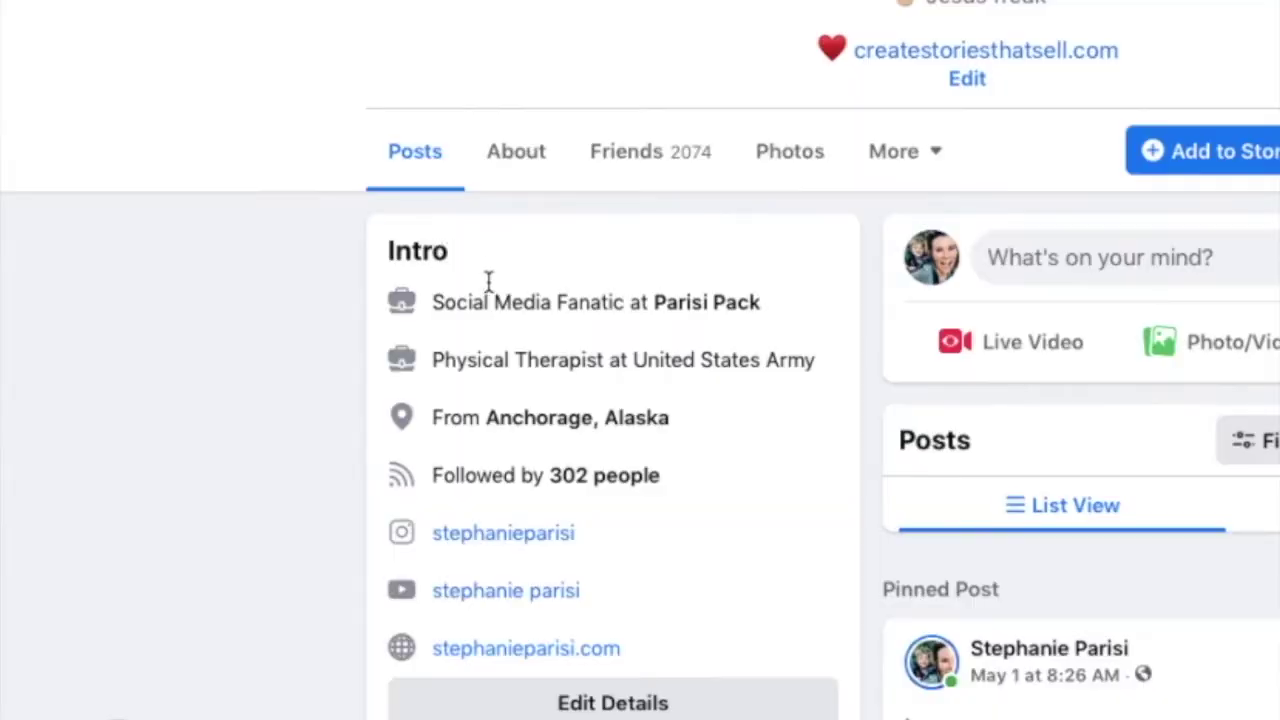
# - Follow the Parisi Pack link in the Social Media Fanatic job entry to its business Page
pyautogui.moveTo(690, 311)
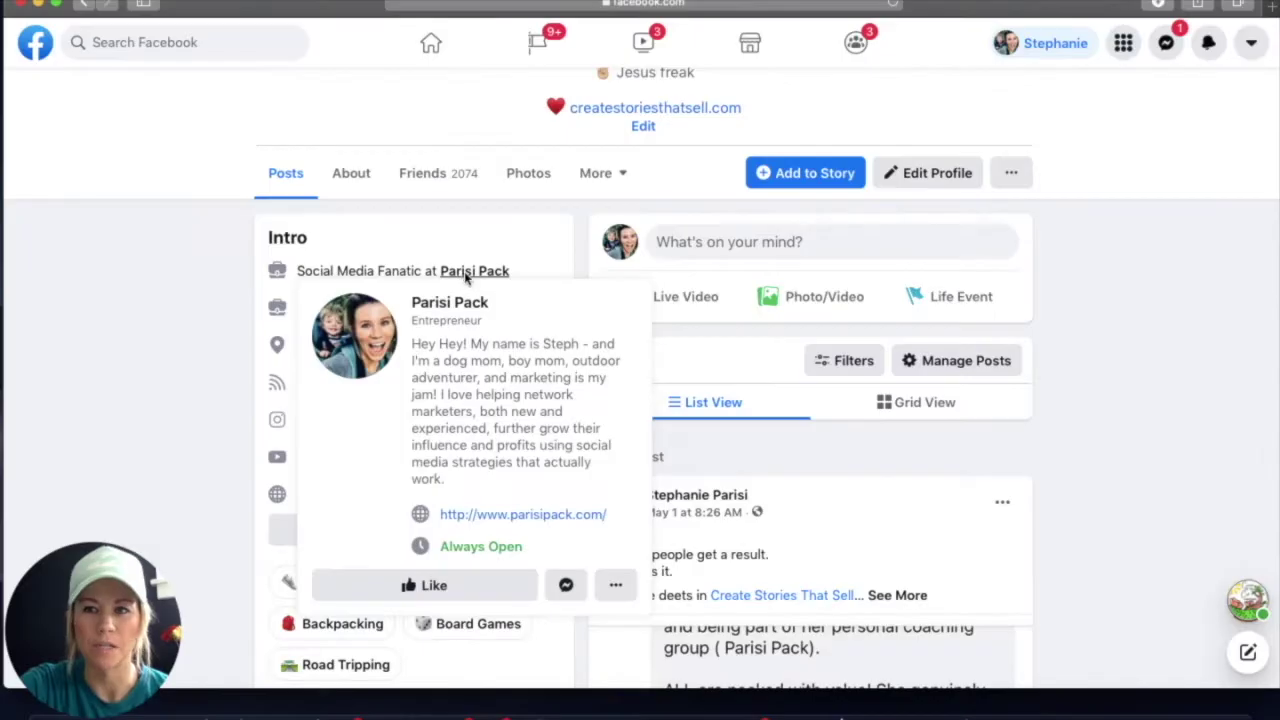
pyautogui.click(695, 313)
pyautogui.scroll(5, 808, 321)
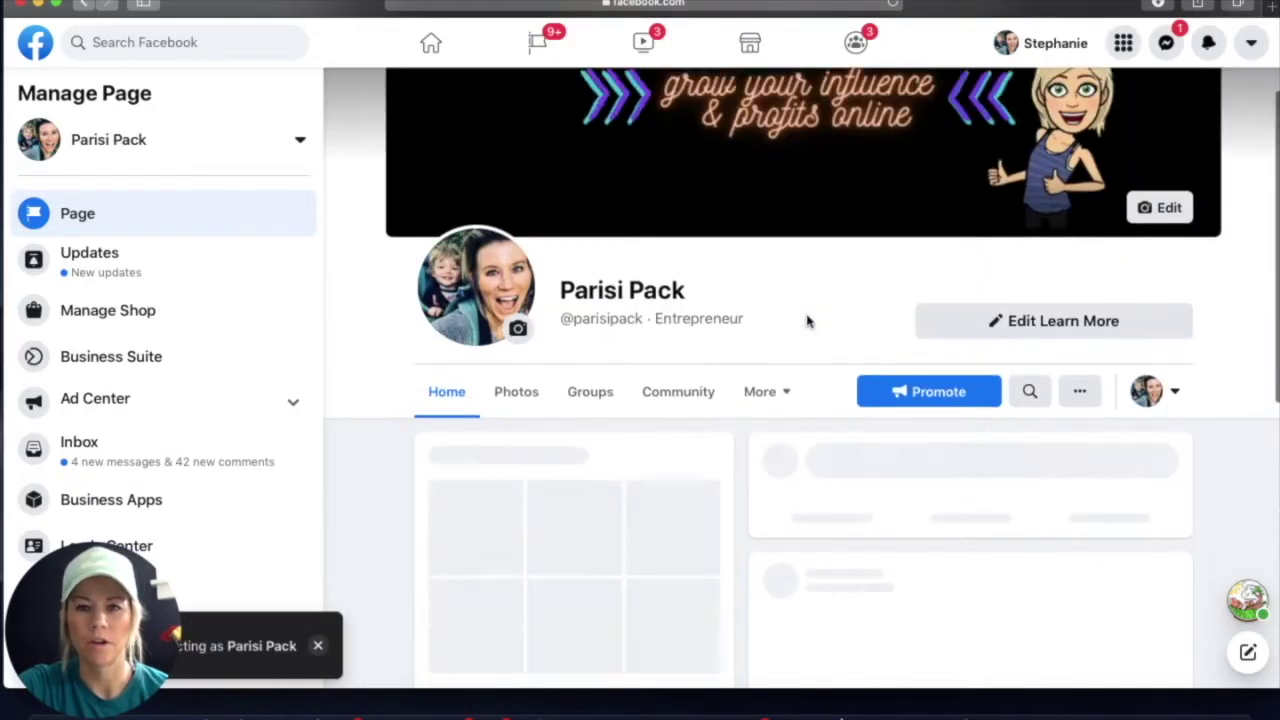
pyautogui.scroll(-2, 808, 321)
pyautogui.scroll(-2, 808, 321)
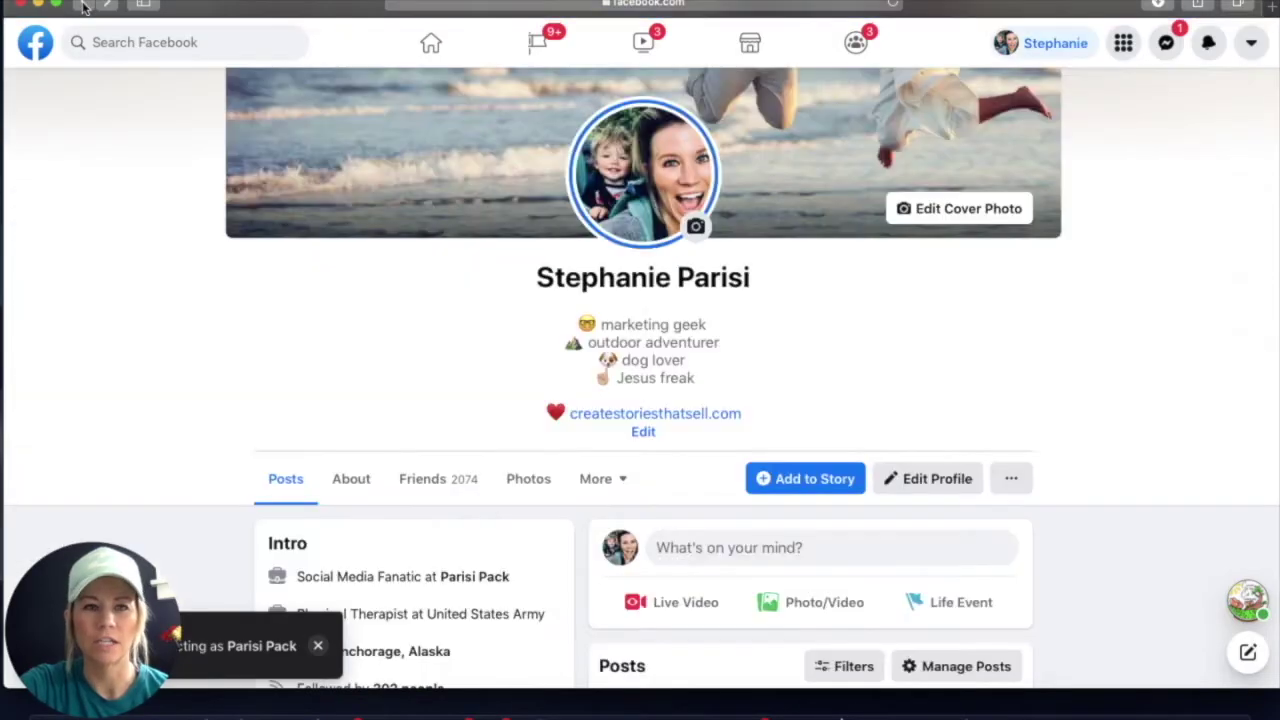
# - Go back to your profile, whose Intro shows Social Media Fanatic at Parisi Pack
pyautogui.click(85, 7)
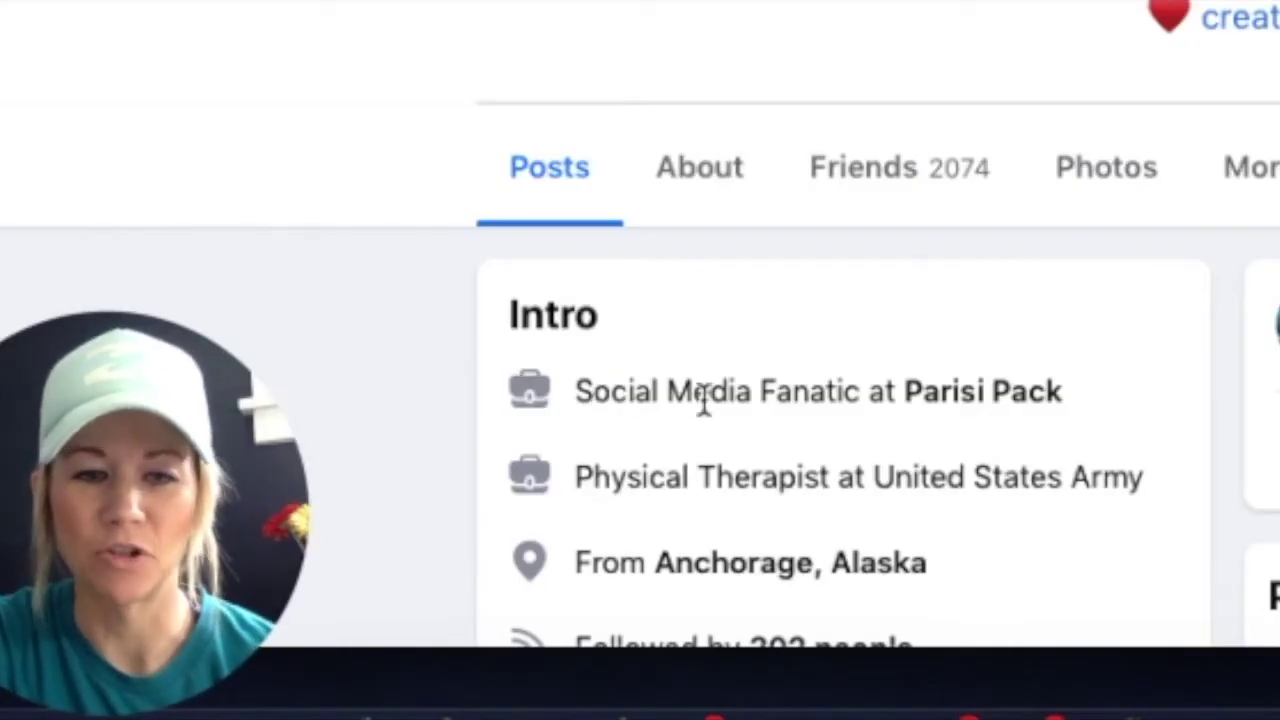
pyautogui.moveTo(1013, 413)
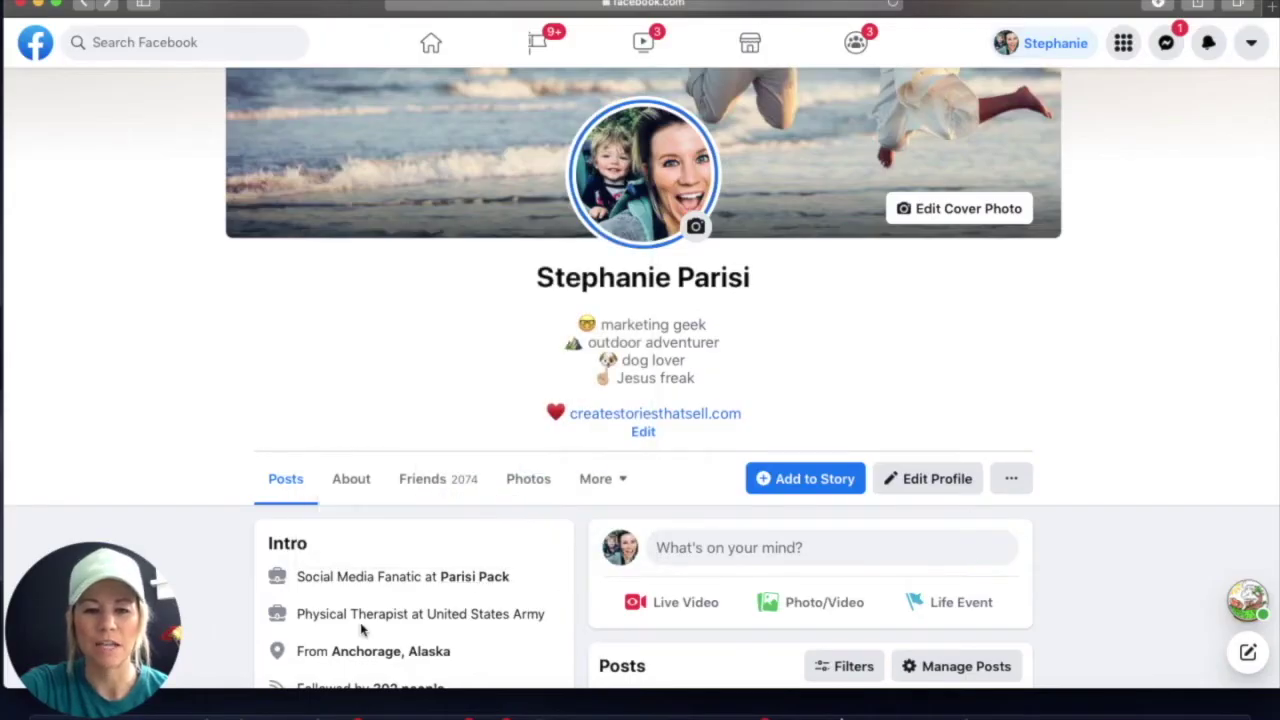
pyautogui.moveTo(475, 584)
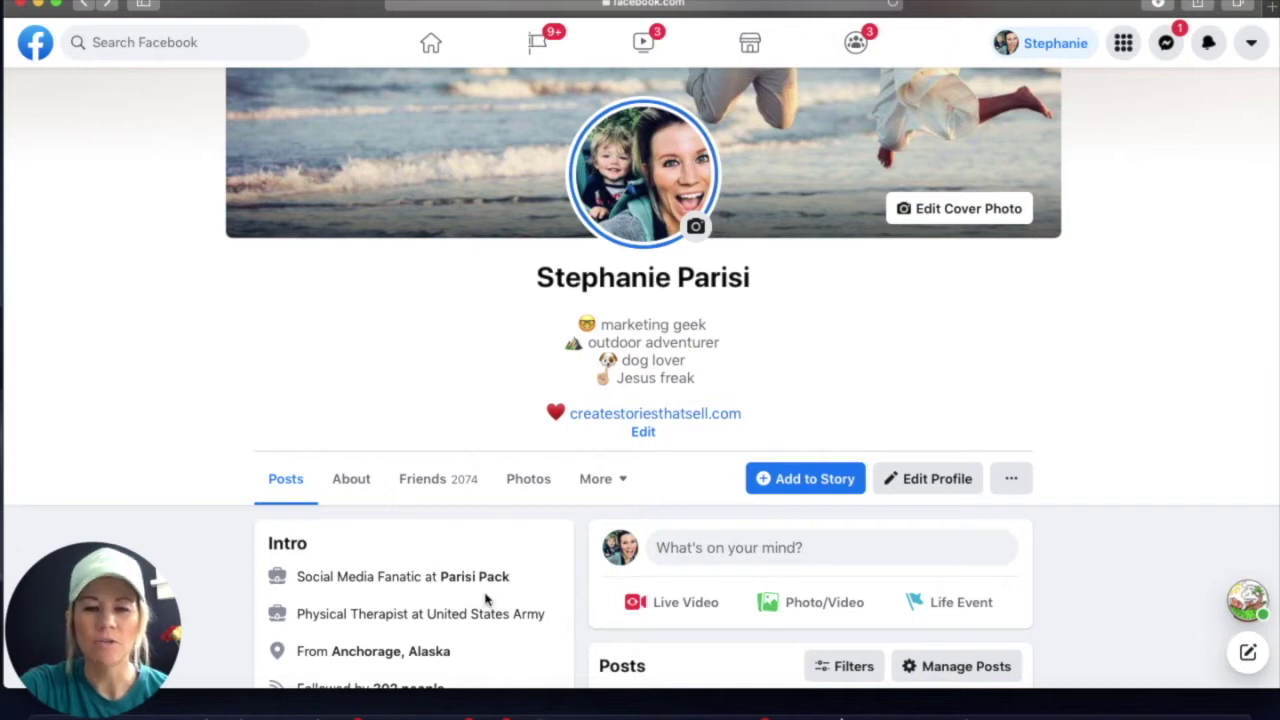
pyautogui.scroll(-2, 487, 598)
pyautogui.scroll(2, 925, 355)
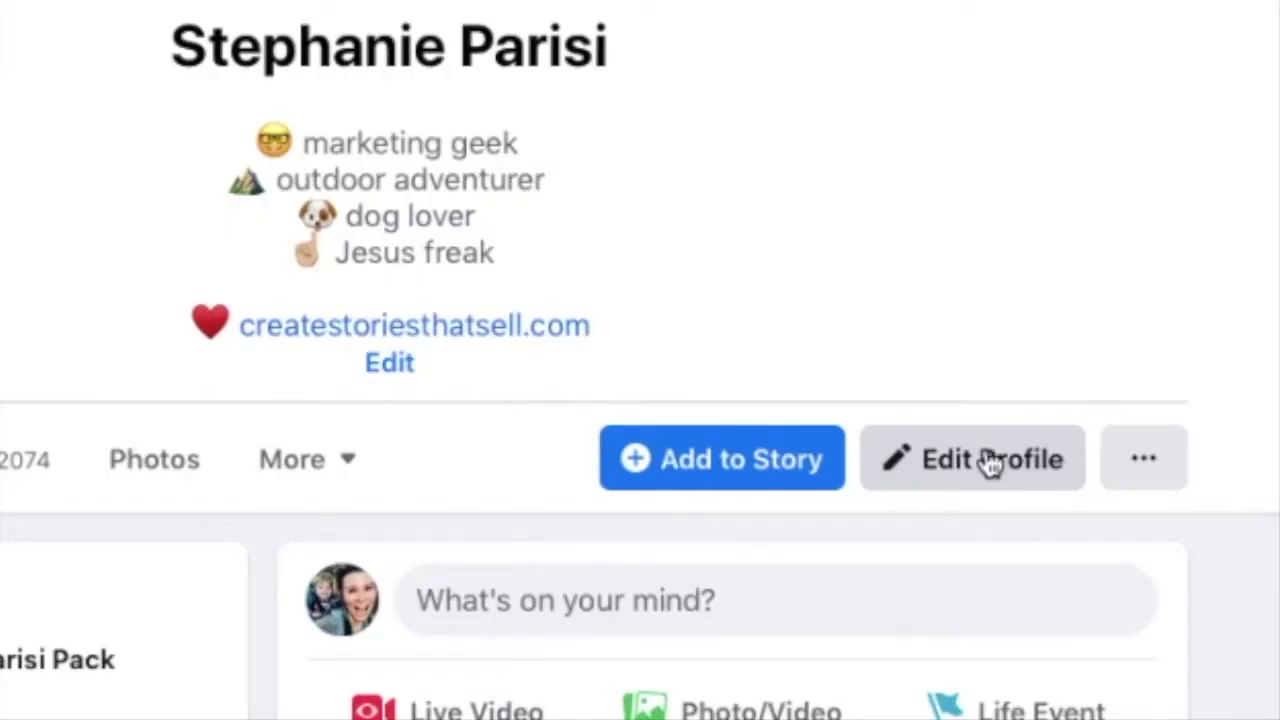
# - Edit the Customize Your Intro details in Edit Profile to reach About > Work and Education
pyautogui.click(988, 460)
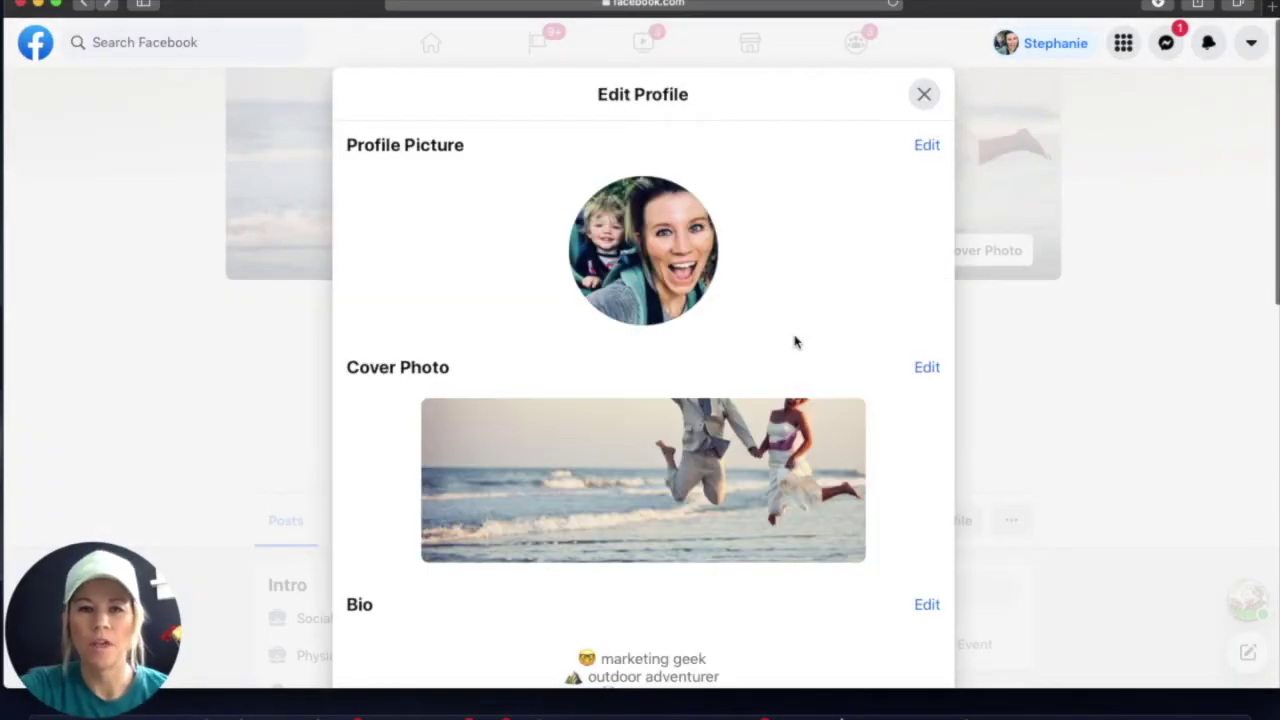
pyautogui.scroll(-5, 795, 342)
pyautogui.scroll(-3, 795, 342)
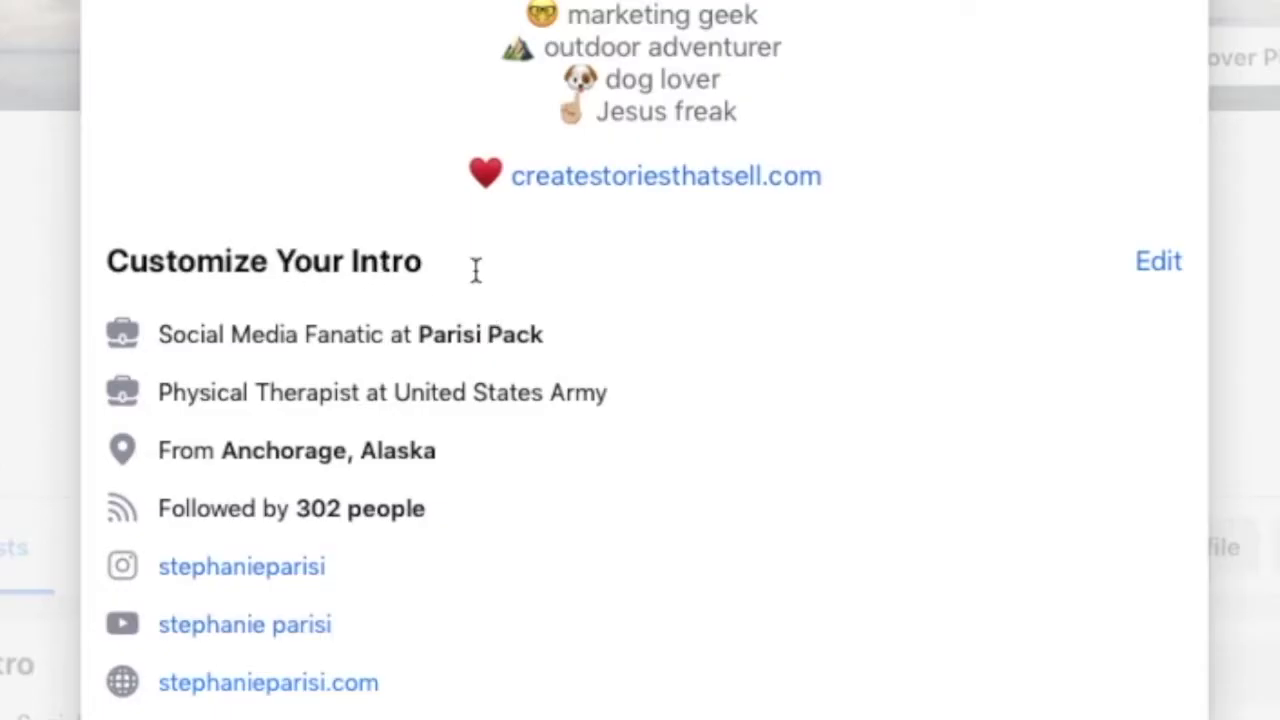
pyautogui.click(1163, 263)
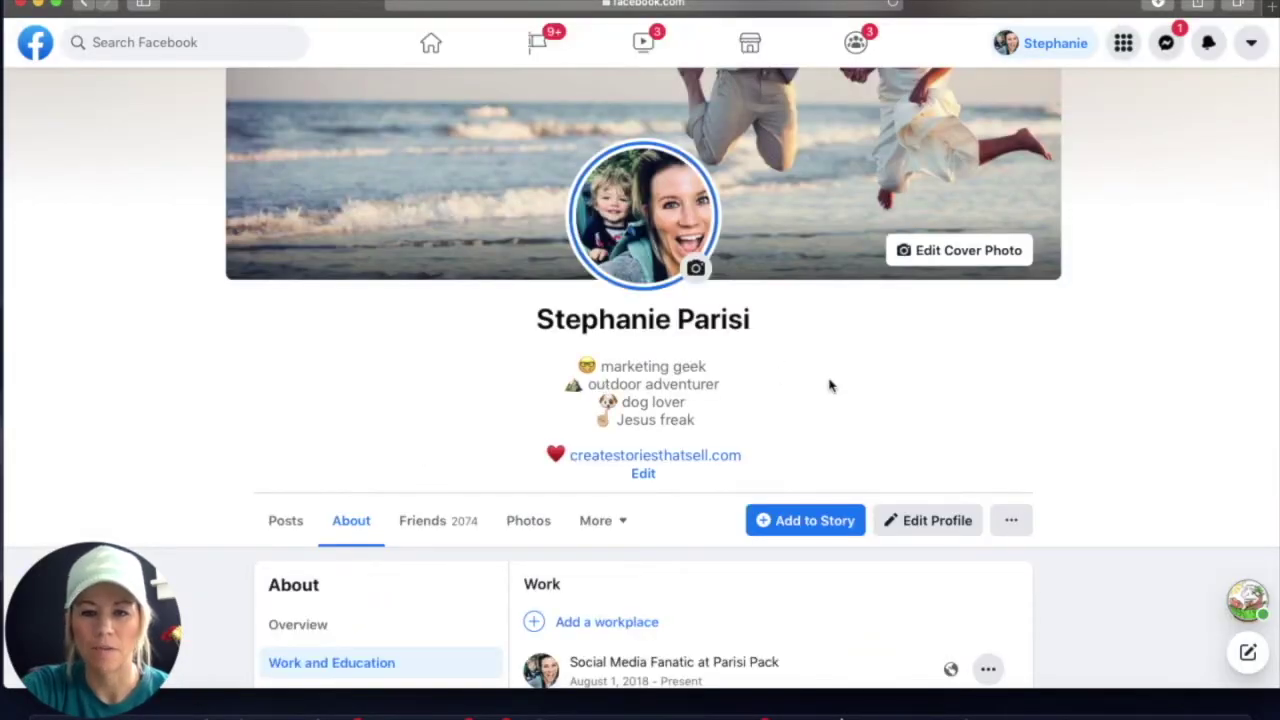
pyautogui.scroll(-5, 829, 383)
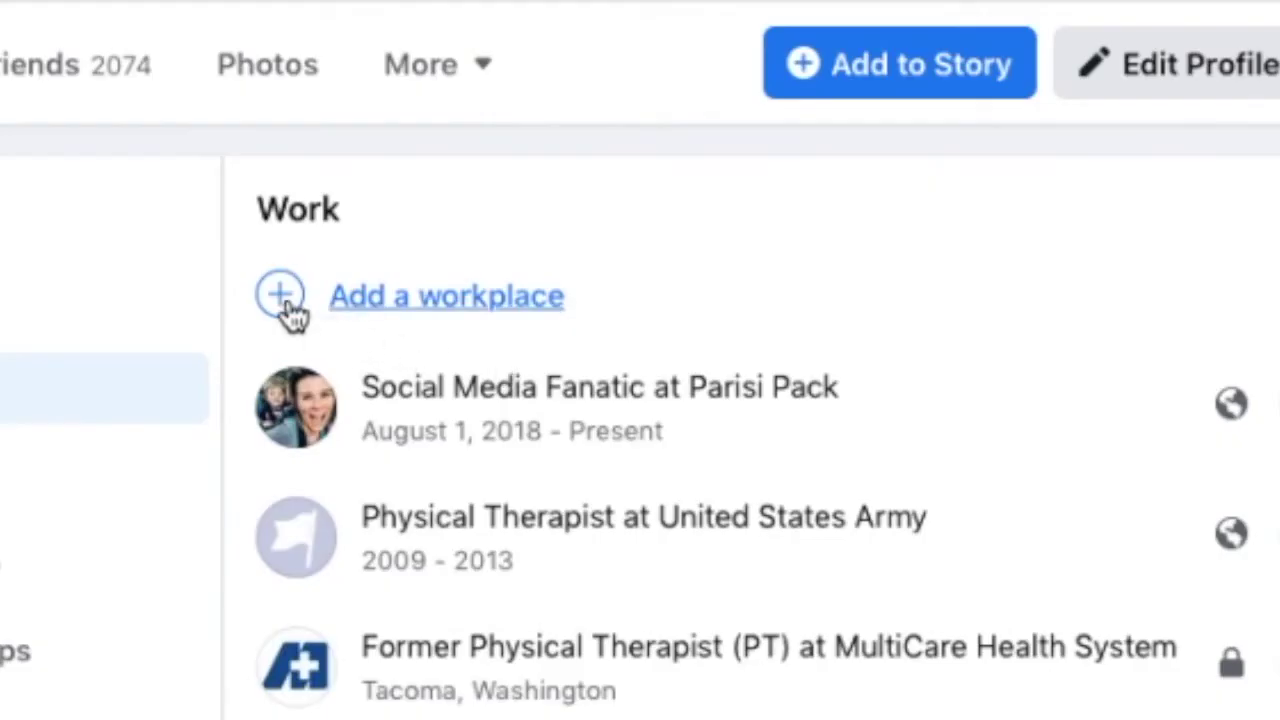
pyautogui.click(423, 312)
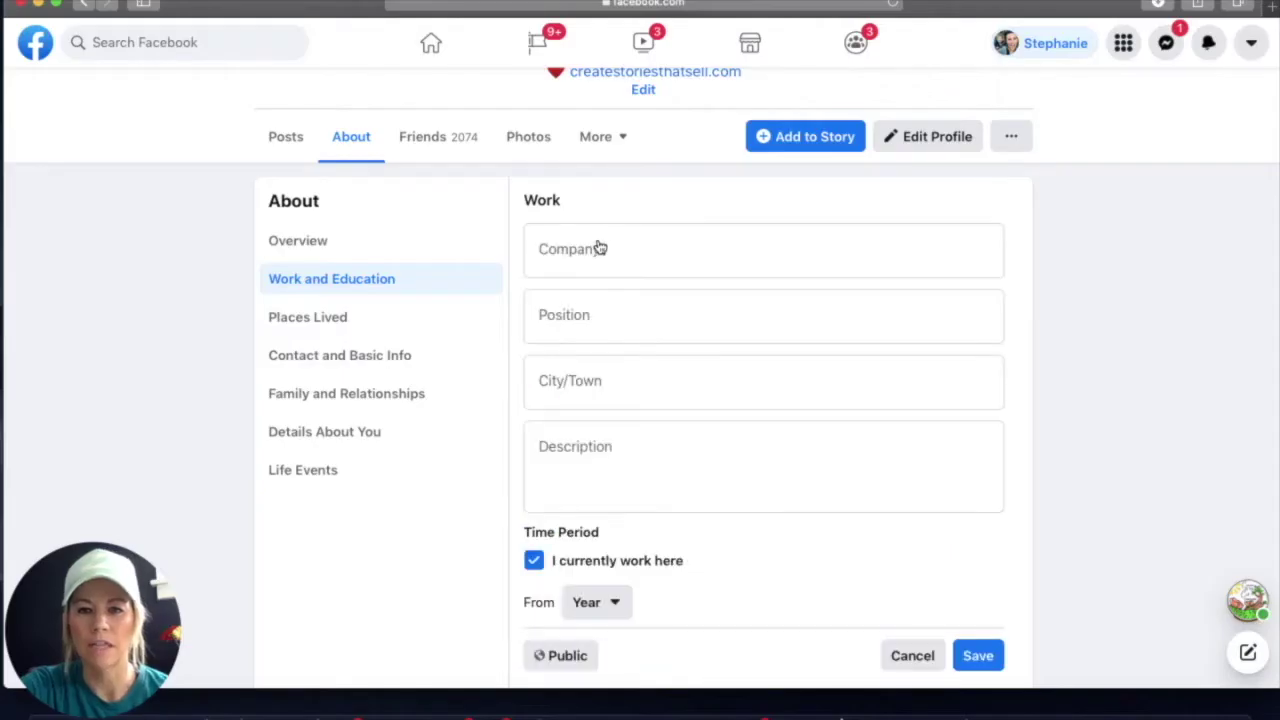
pyautogui.click(804, 249)
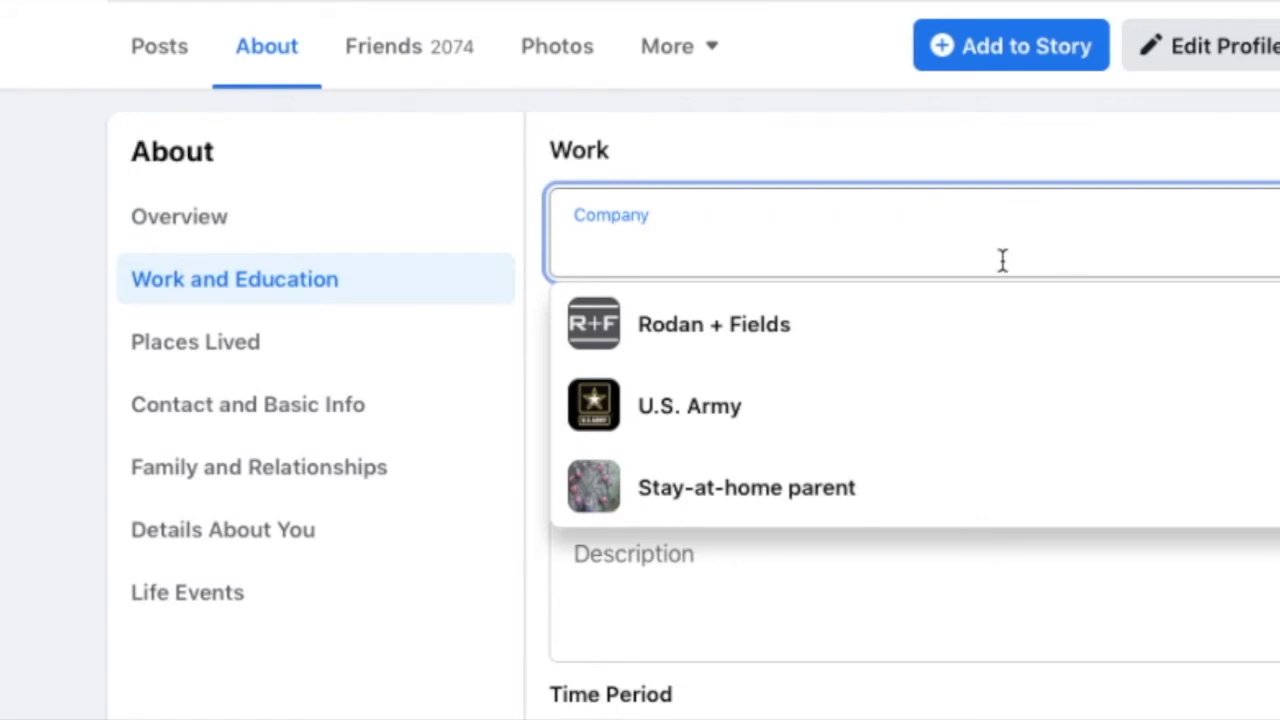
pyautogui.write('@')
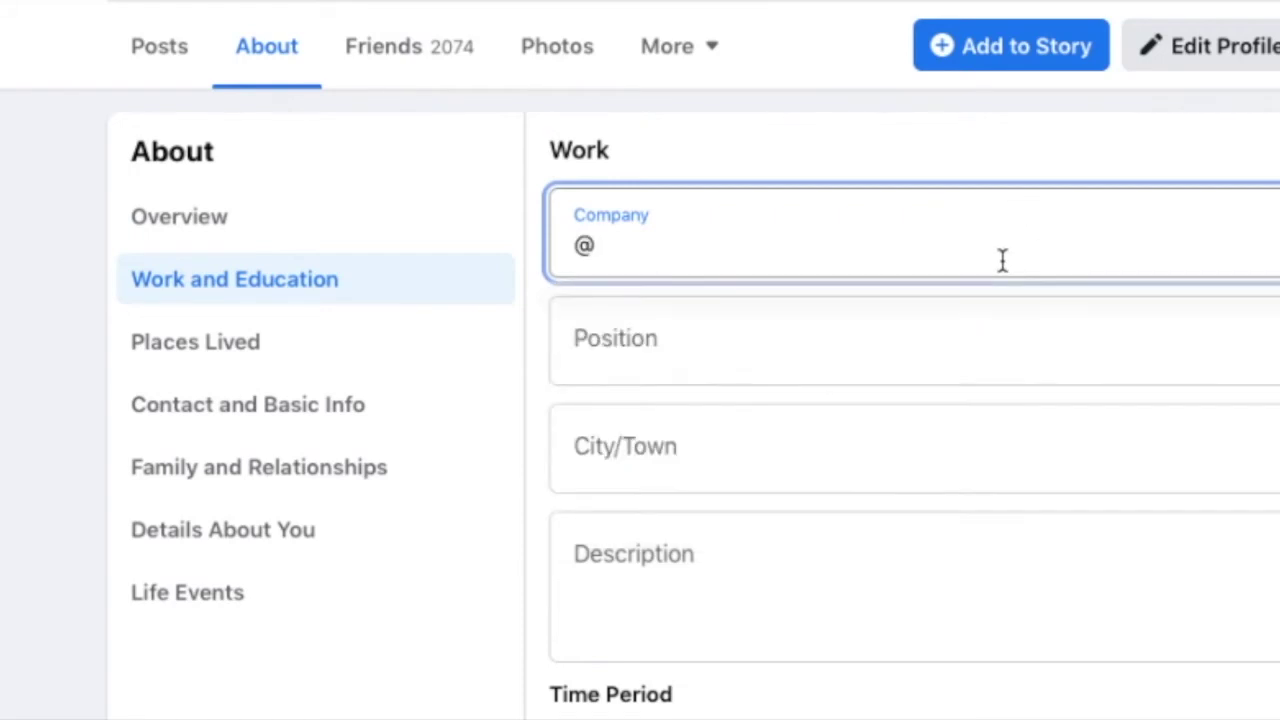
pyautogui.write('parisi')
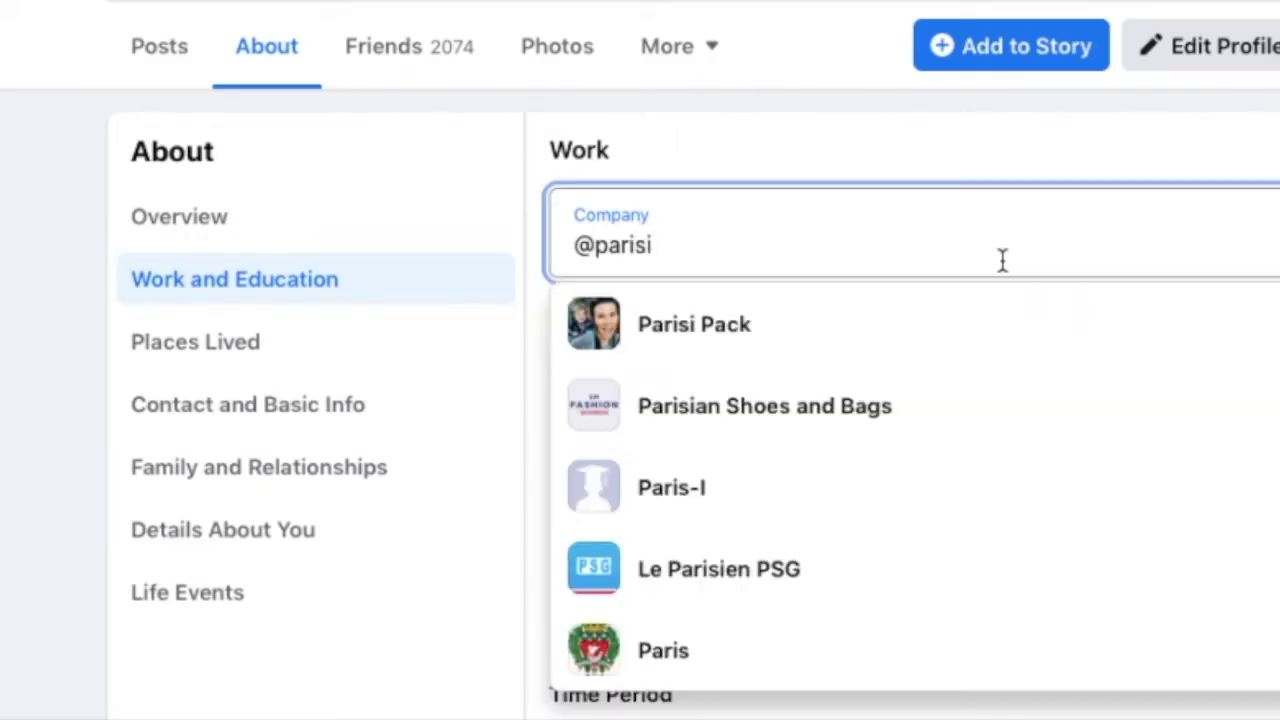
pyautogui.write(' pack')
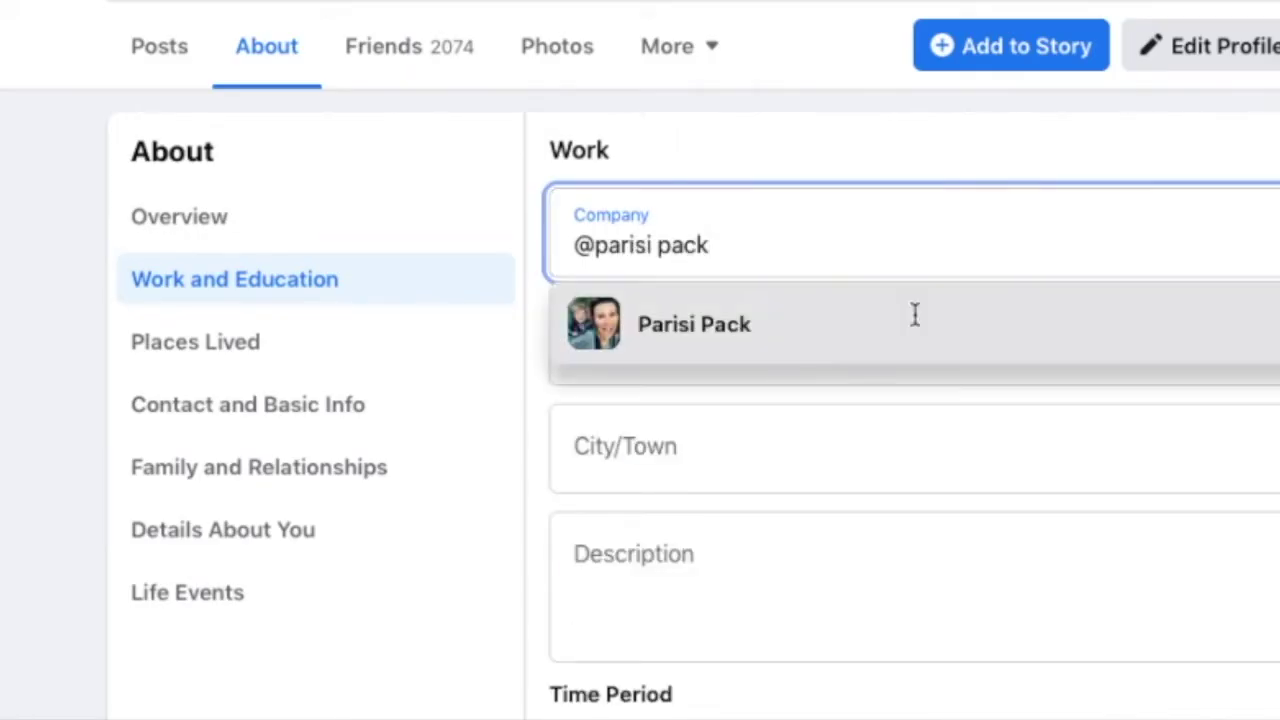
pyautogui.click(828, 355)
# - Set the position to CEO, replacing earlier tries such as 'Coach'
pyautogui.click(606, 329)
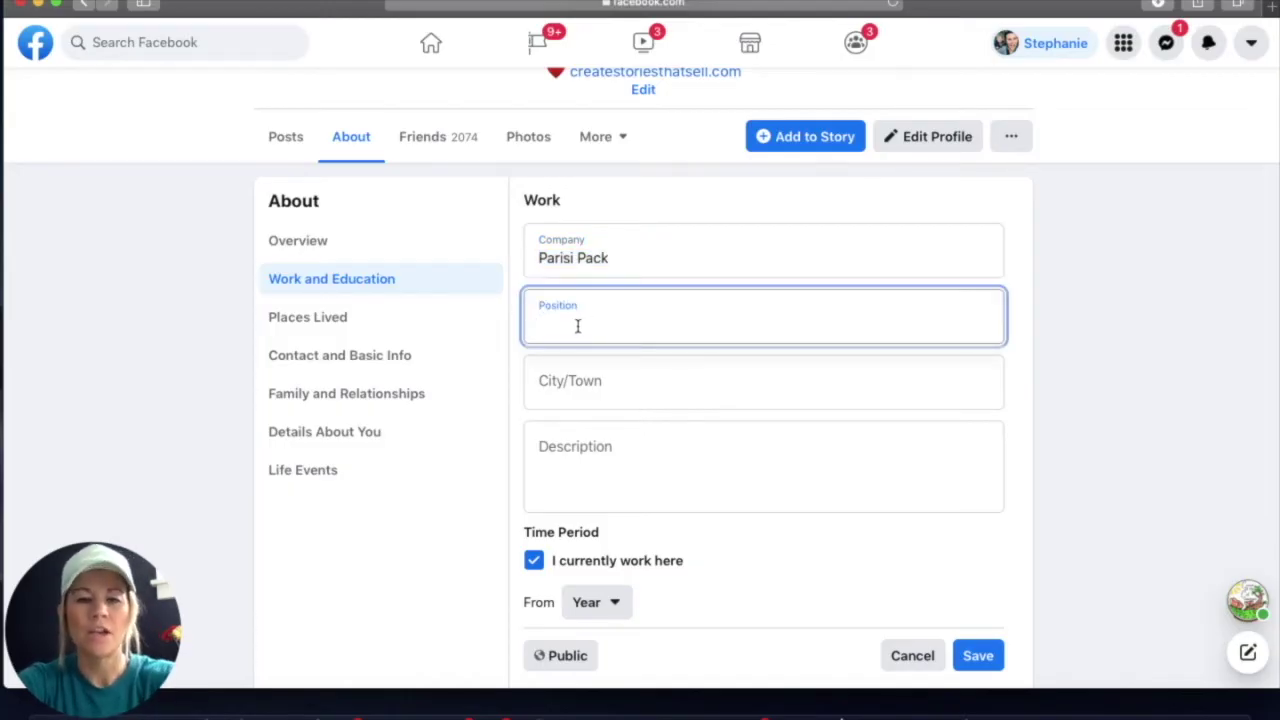
pyautogui.write('CEO')
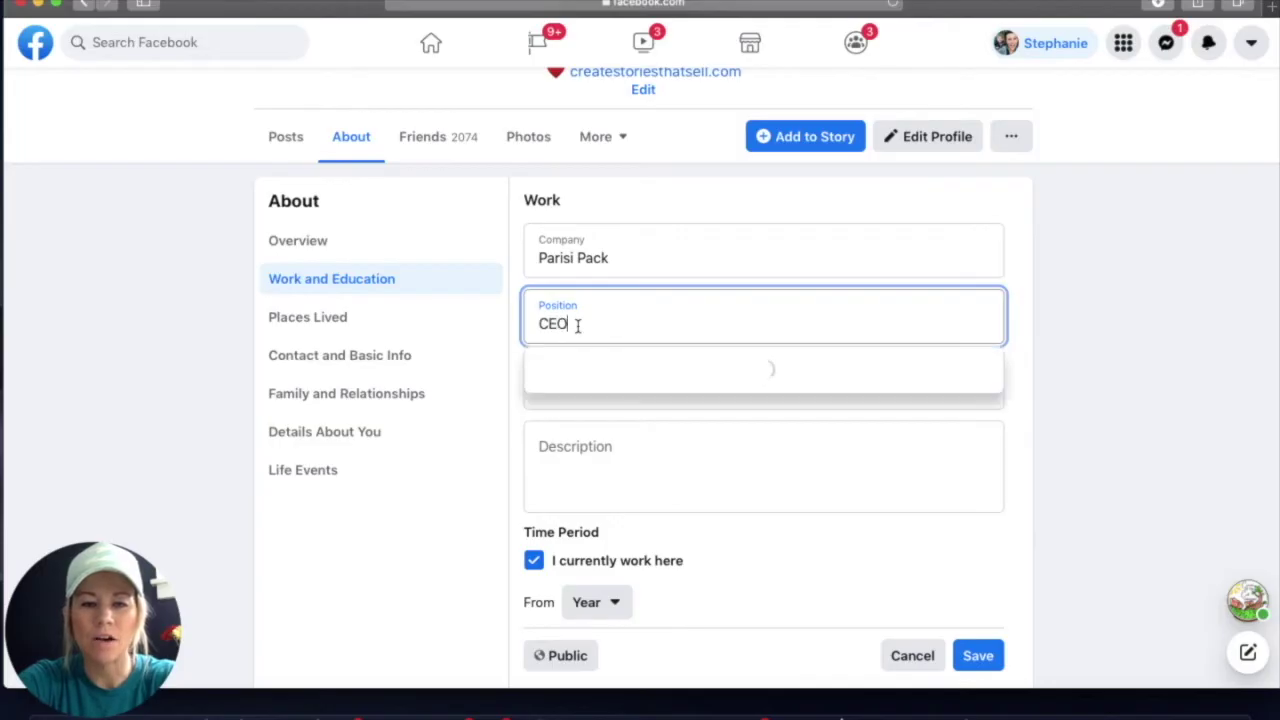
pyautogui.press('BackSpace')
pyautogui.press('BackSpace')
pyautogui.press('BackSpace')
pyautogui.press('BackSpace')
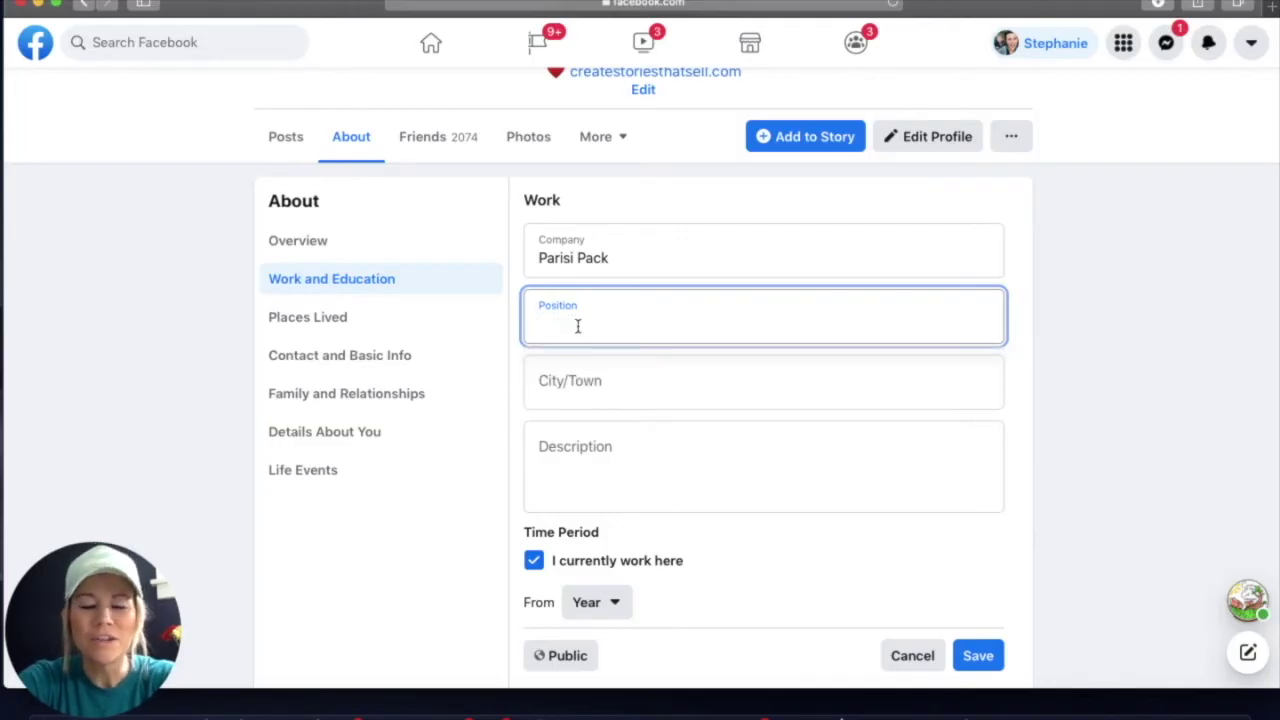
pyautogui.write('Ki')
pyautogui.press('BackSpace')
pyautogui.press('BackSpace')
pyautogui.write('Kicking a')
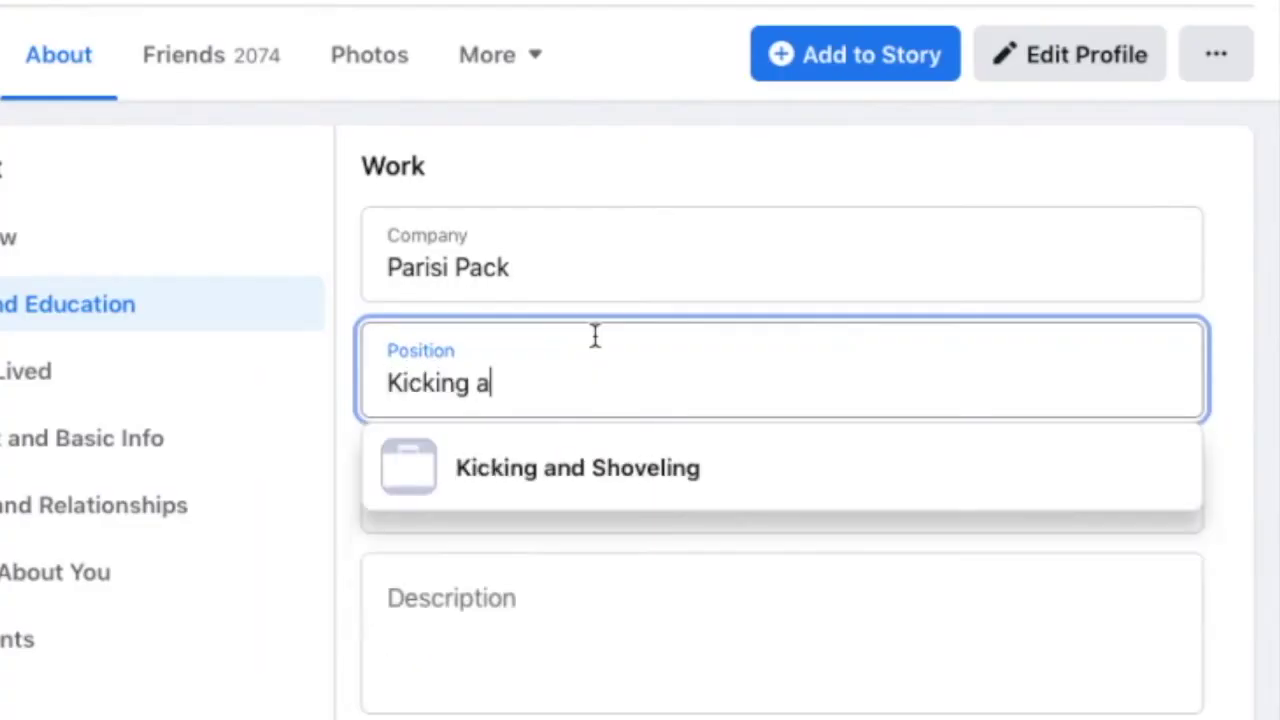
pyautogui.press('BackSpace')
pyautogui.write('Ass')
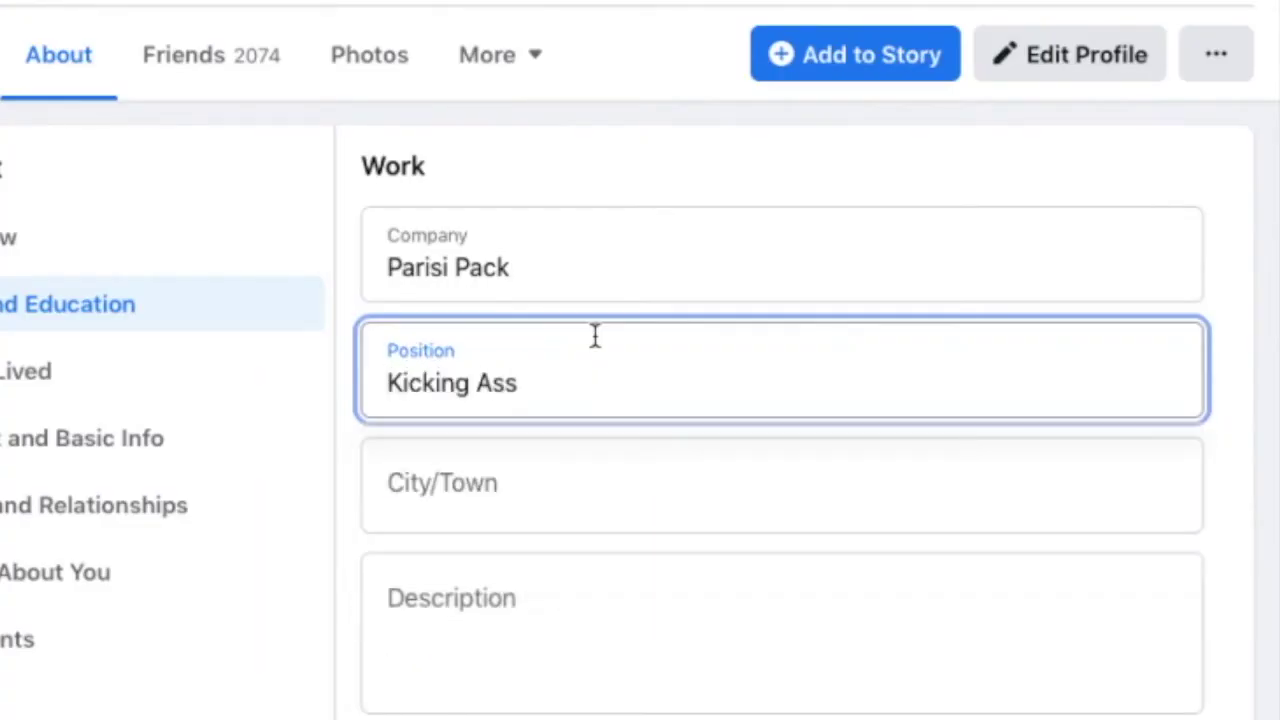
pyautogui.press('BackSpace')
pyautogui.press('BackSpace')
pyautogui.press('BackSpace')
pyautogui.press('BackSpace')
pyautogui.press('BackSpace')
pyautogui.press('BackSpace')
pyautogui.press('BackSpace')
pyautogui.press('BackSpace')
pyautogui.press('BackSpace')
pyautogui.press('BackSpace')
pyautogui.press('BackSpace')
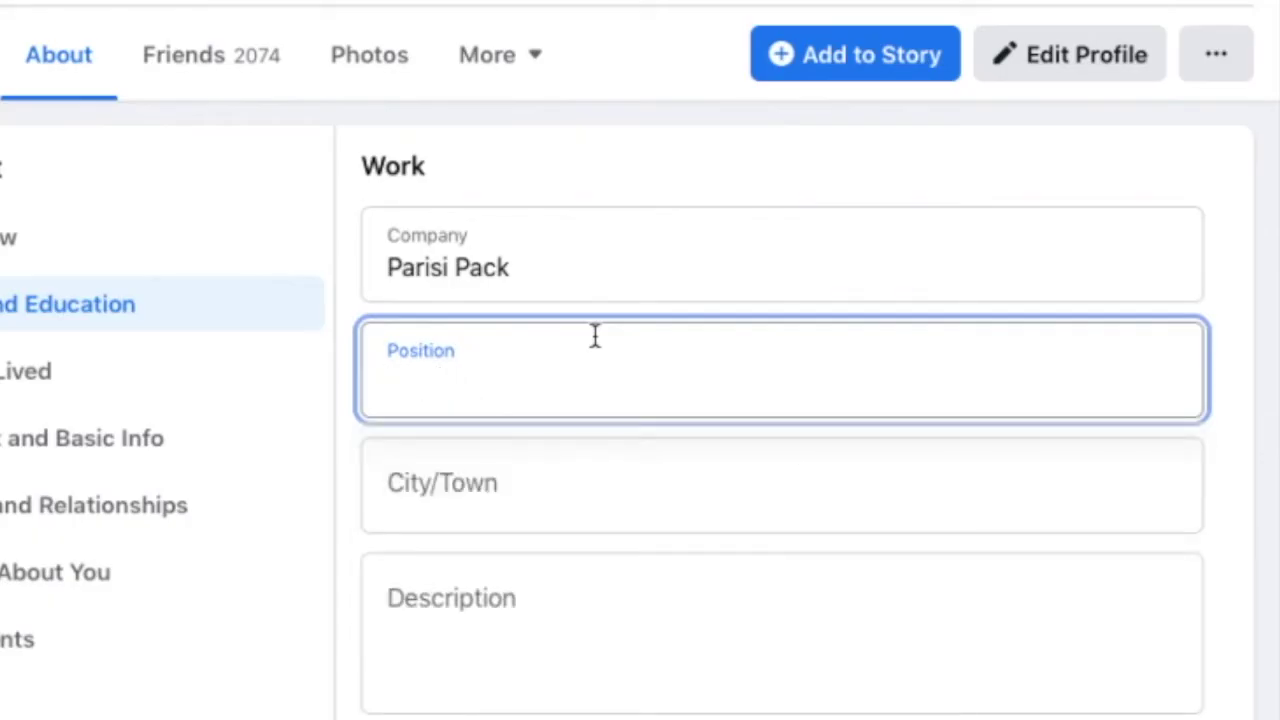
pyautogui.write('Coach')
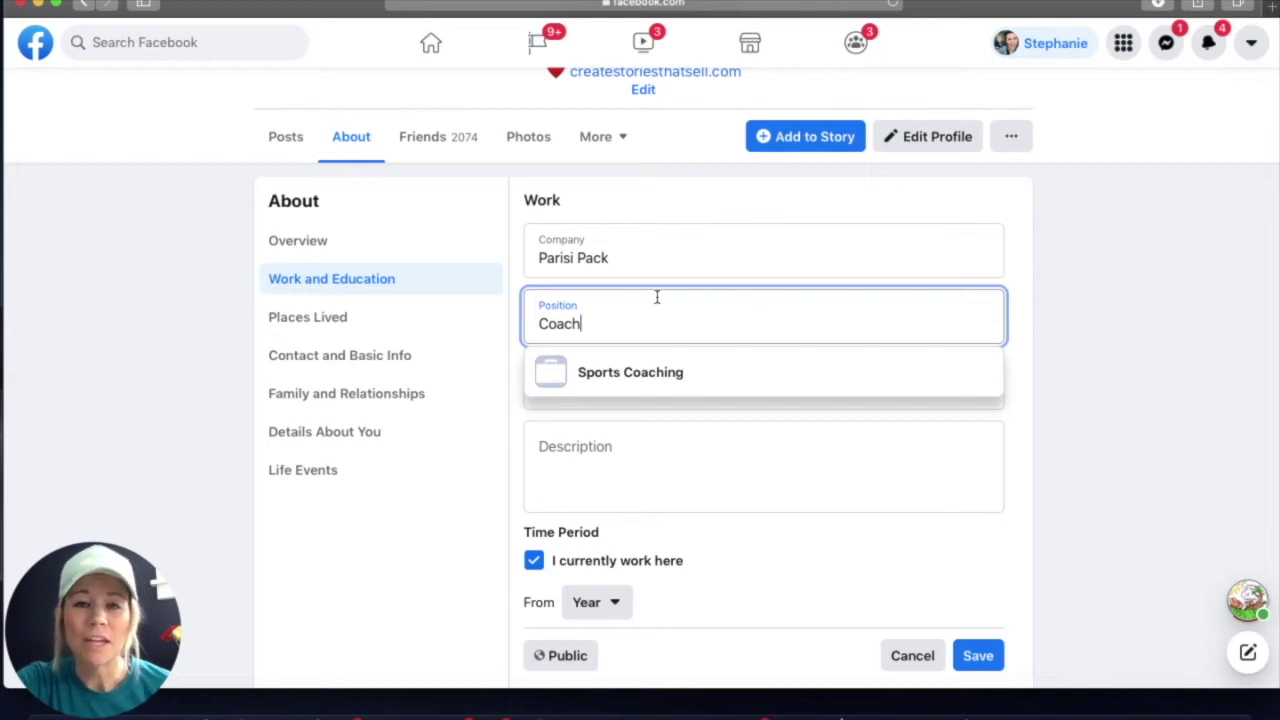
pyautogui.press('BackSpace')
pyautogui.press('BackSpace')
pyautogui.press('BackSpace')
pyautogui.press('BackSpace')
pyautogui.press('BackSpace')
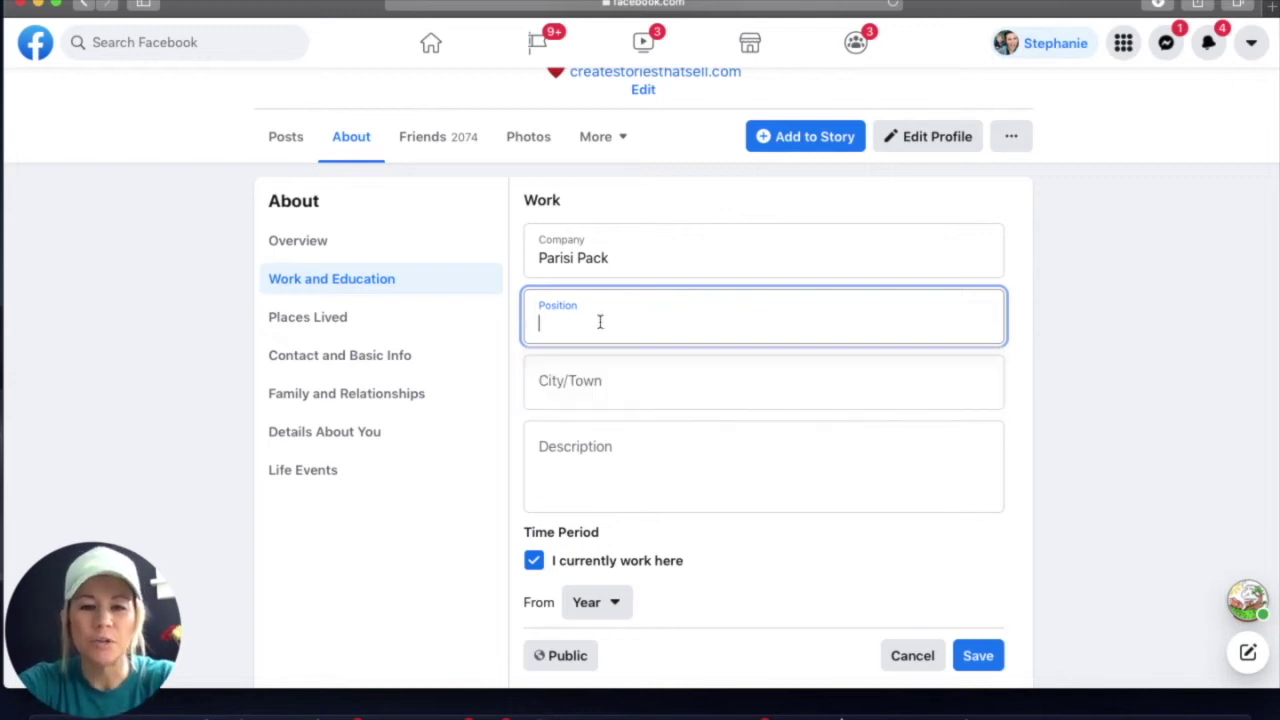
pyautogui.write('CEO')
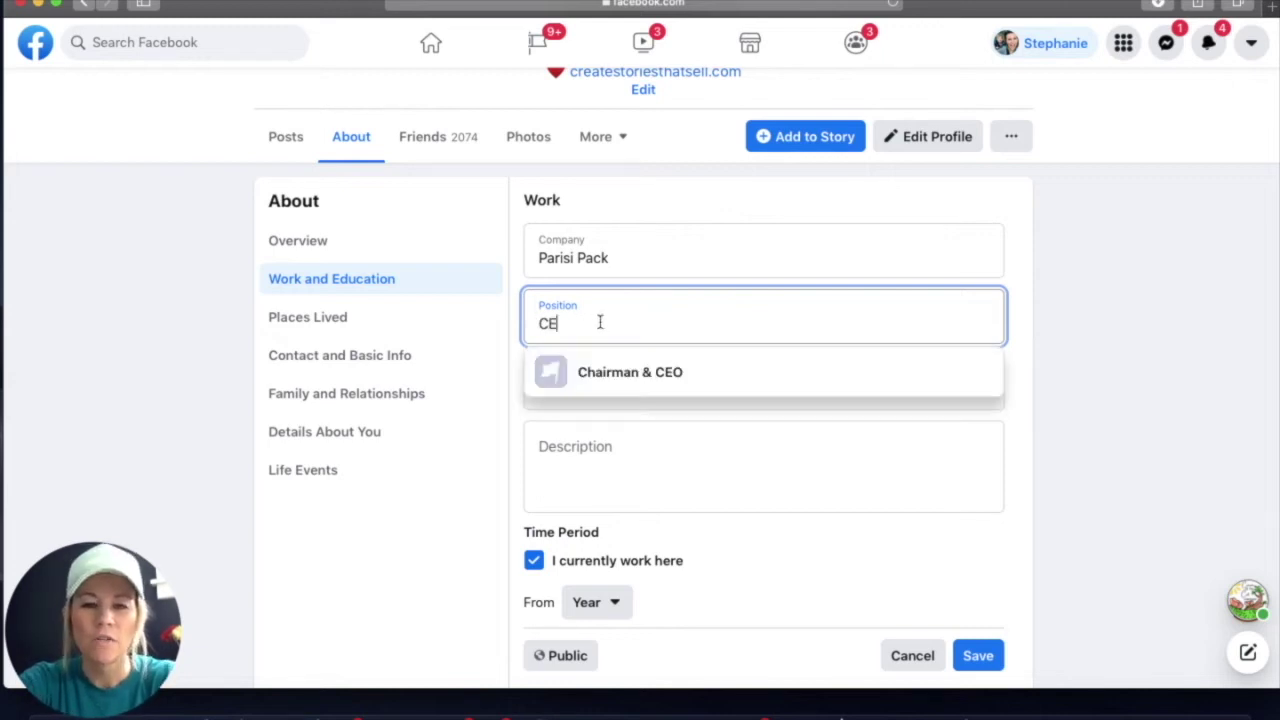
# - Dismiss the position suggestions and scroll down to the entry's audience setting
pyautogui.click(1110, 362)
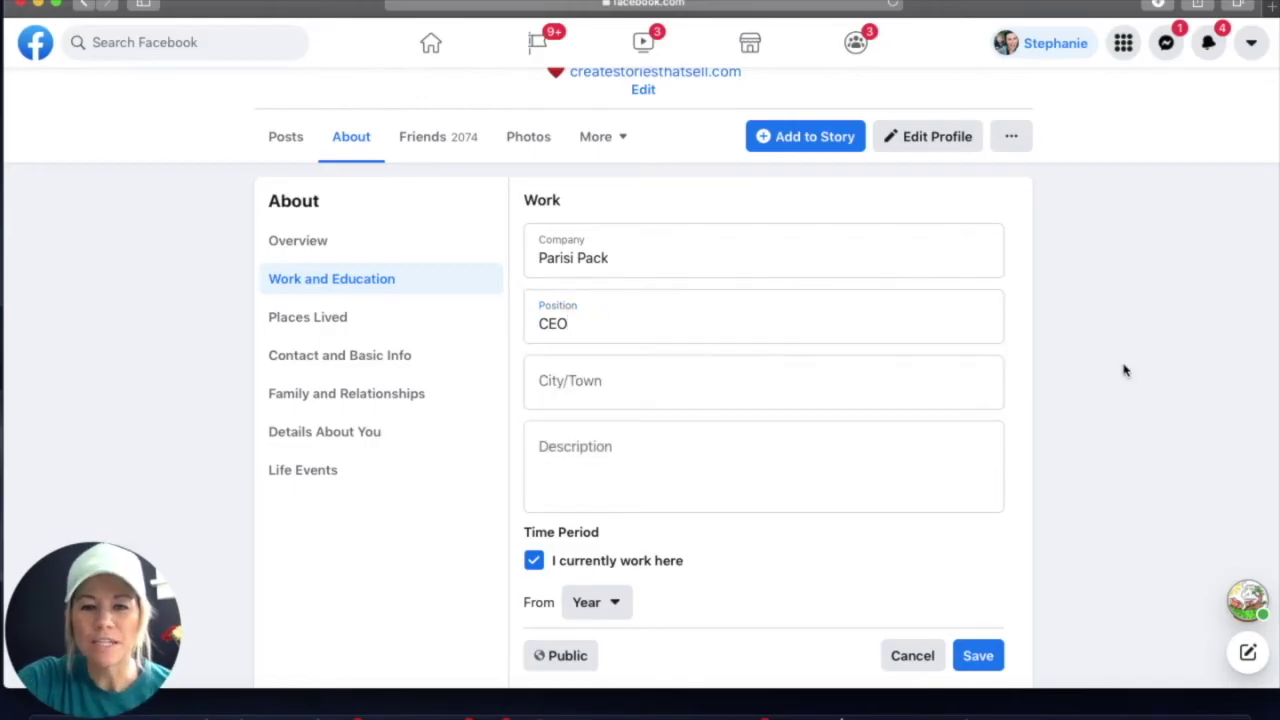
pyautogui.scroll(-1, 699, 451)
pyautogui.scroll(-1, 699, 451)
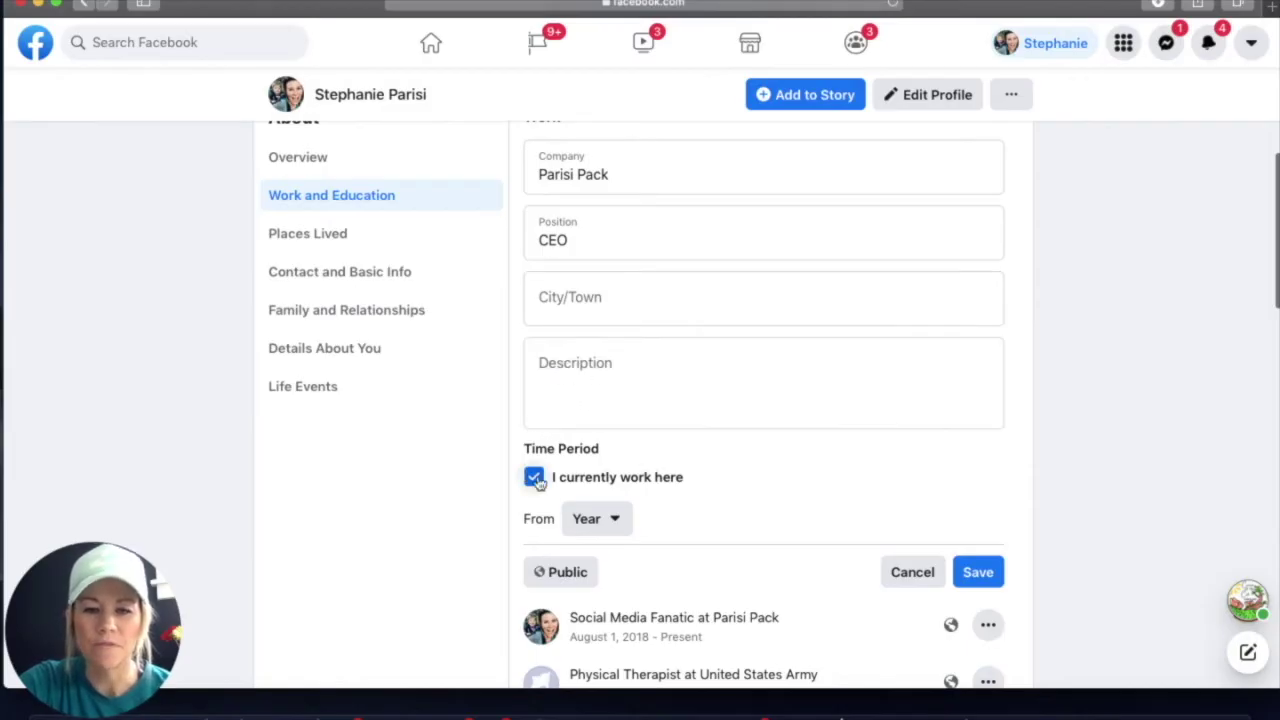
pyautogui.scroll(-2, 680, 525)
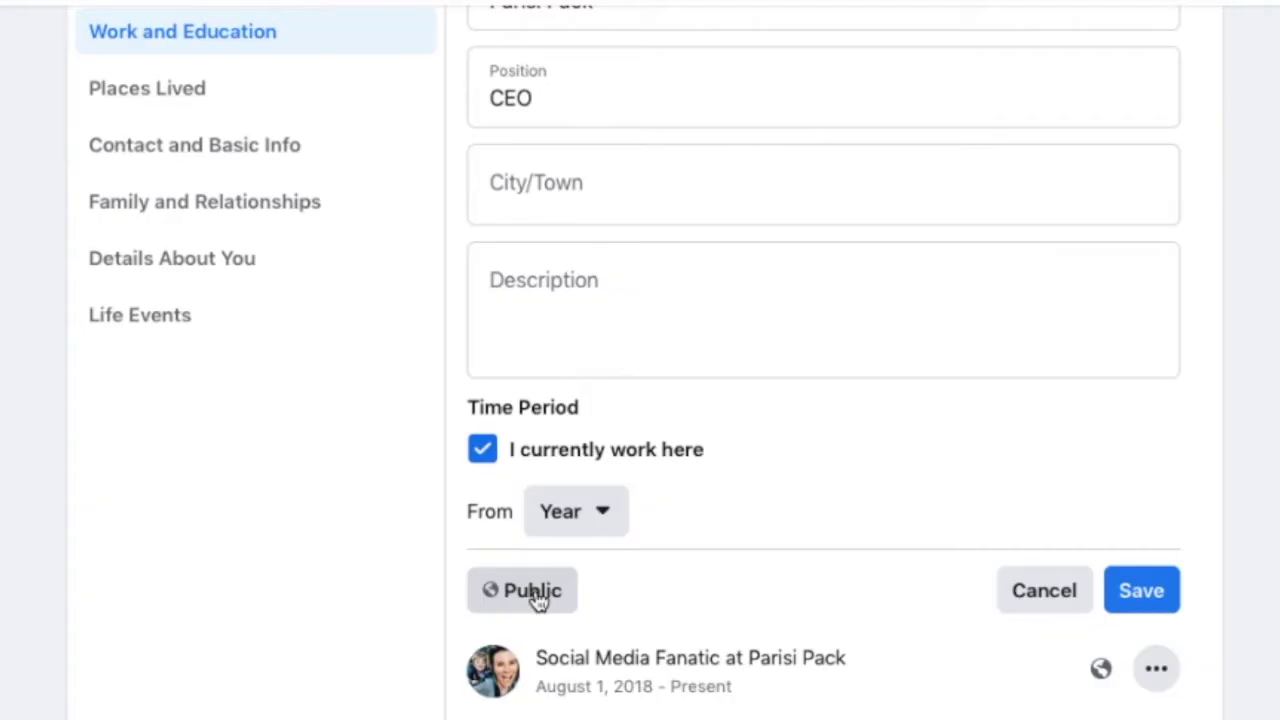
# - Change the CEO entry's audience from Public to Only me and save it
pyautogui.click(533, 591)
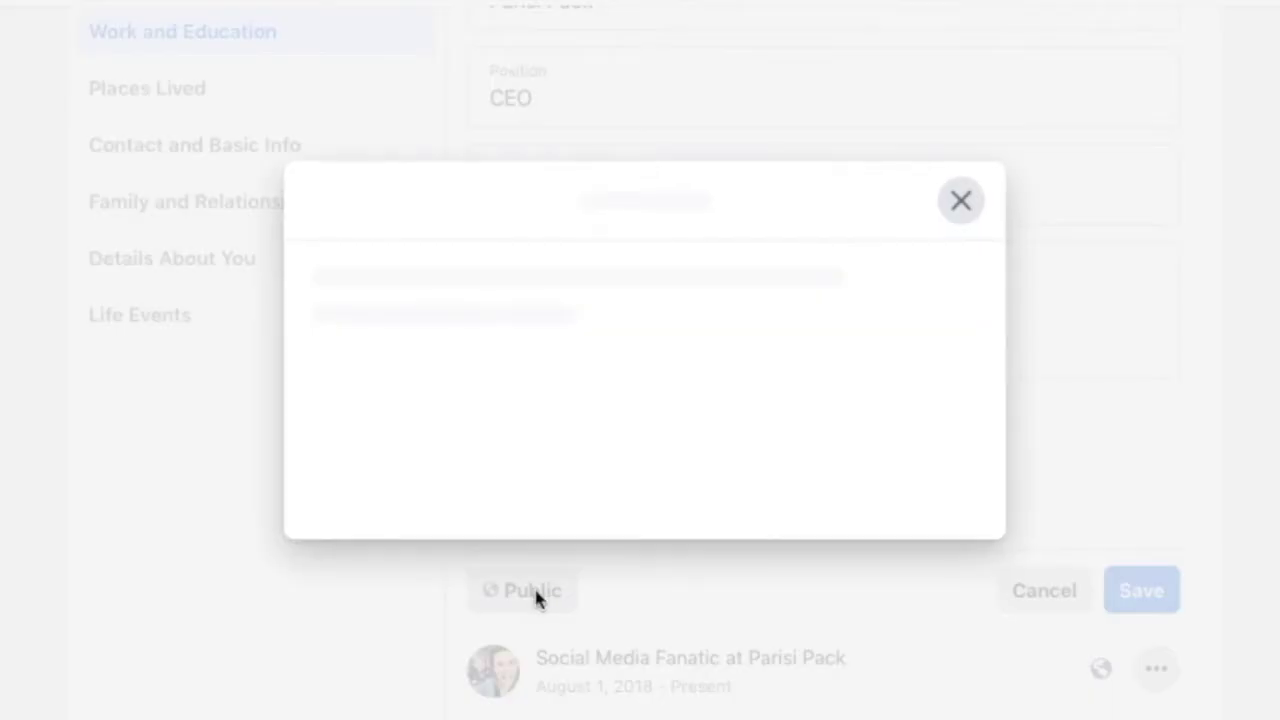
pyautogui.scroll(-5, 706, 309)
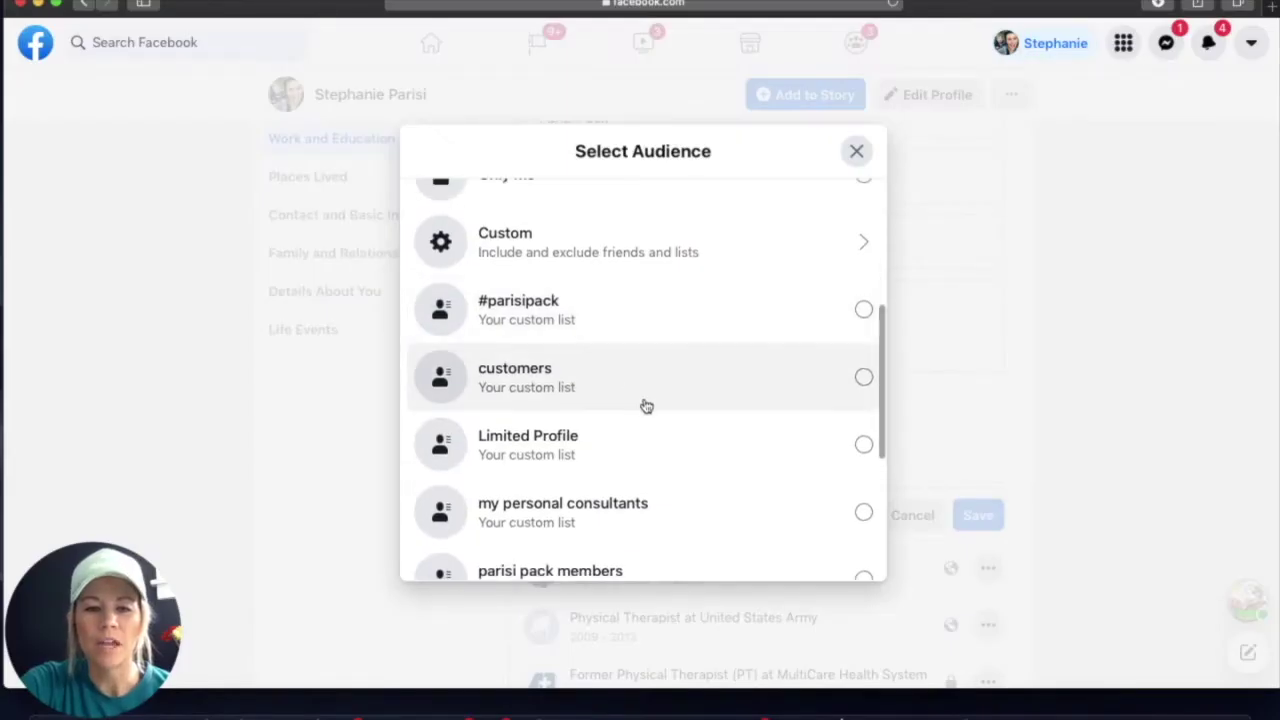
pyautogui.scroll(2, 645, 400)
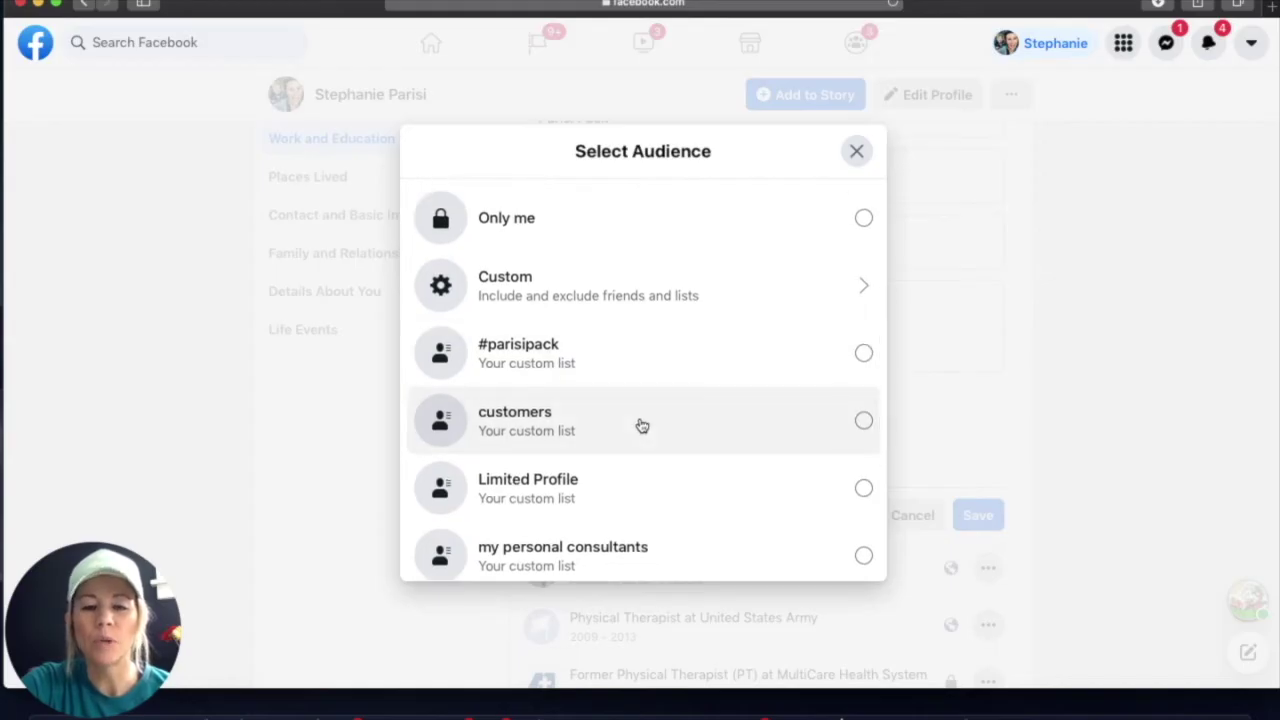
pyautogui.scroll(-4, 642, 426)
pyautogui.scroll(8, 642, 428)
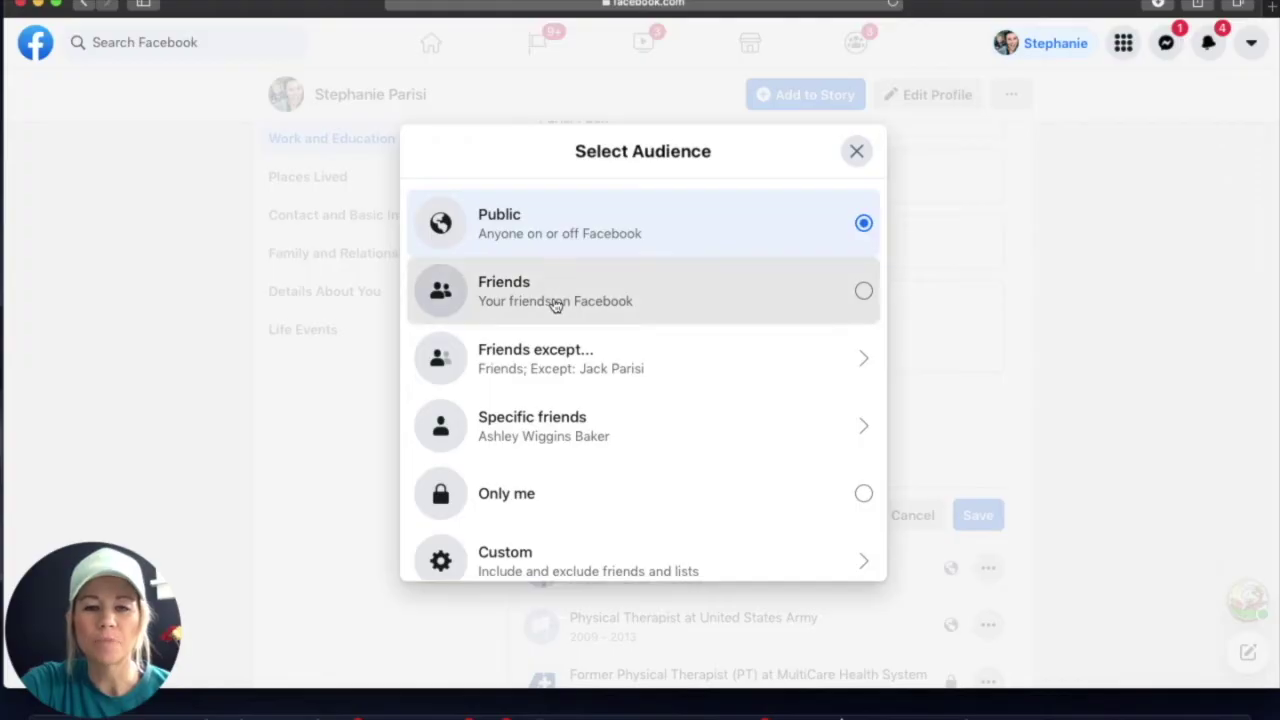
pyautogui.click(551, 299)
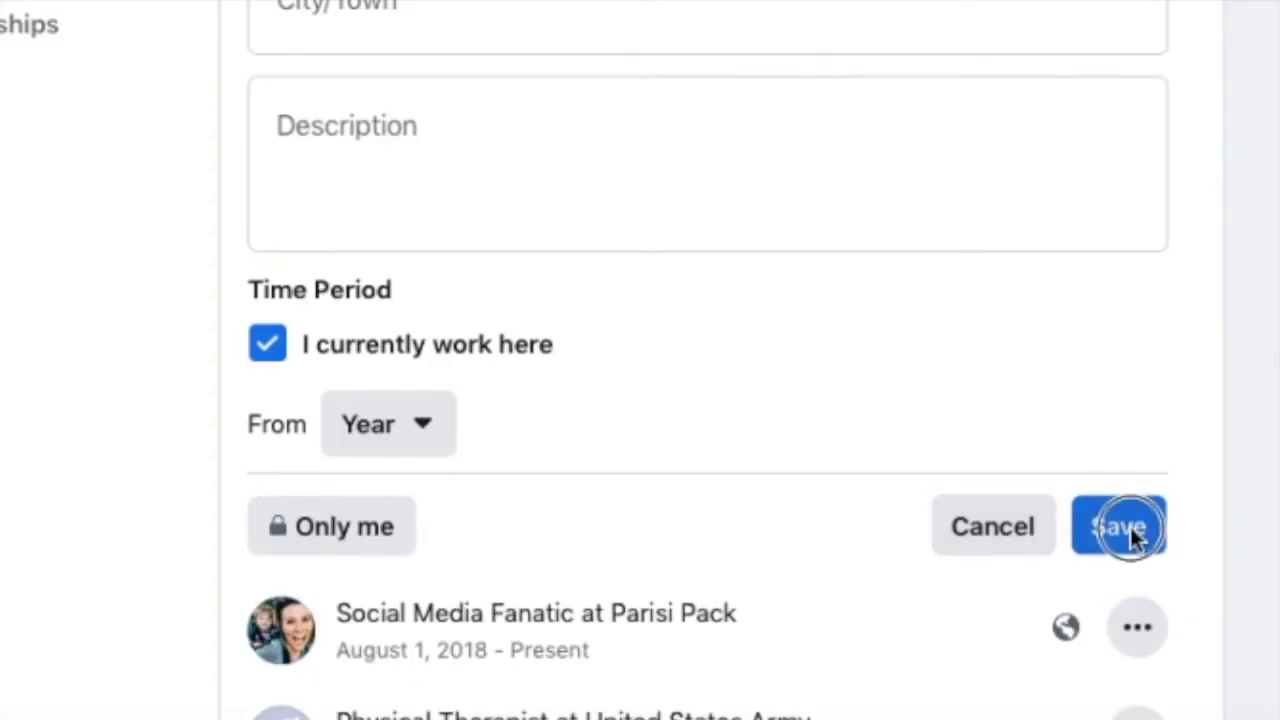
pyautogui.click(979, 516)
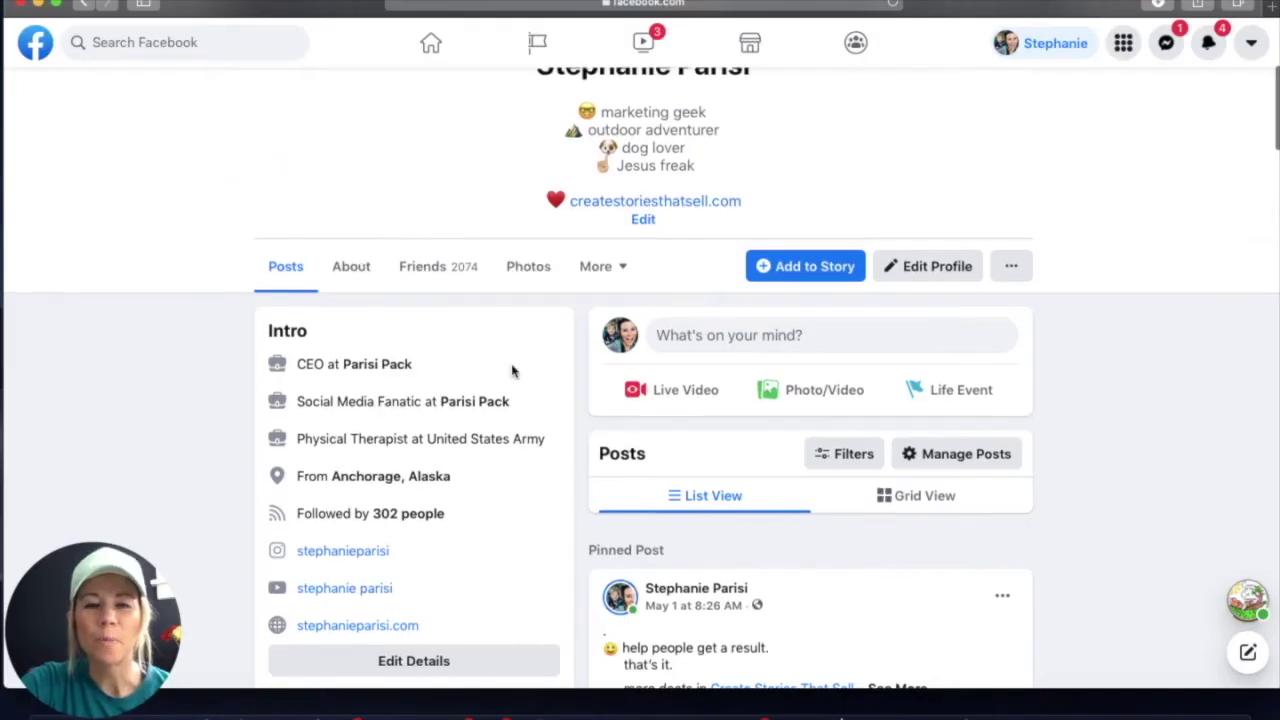
# - Scroll the profile to its Intro, now listing CEO at Parisi Pack above Social Media Fanatic
pyautogui.scroll(3, 514, 369)
pyautogui.scroll(1, 512, 371)
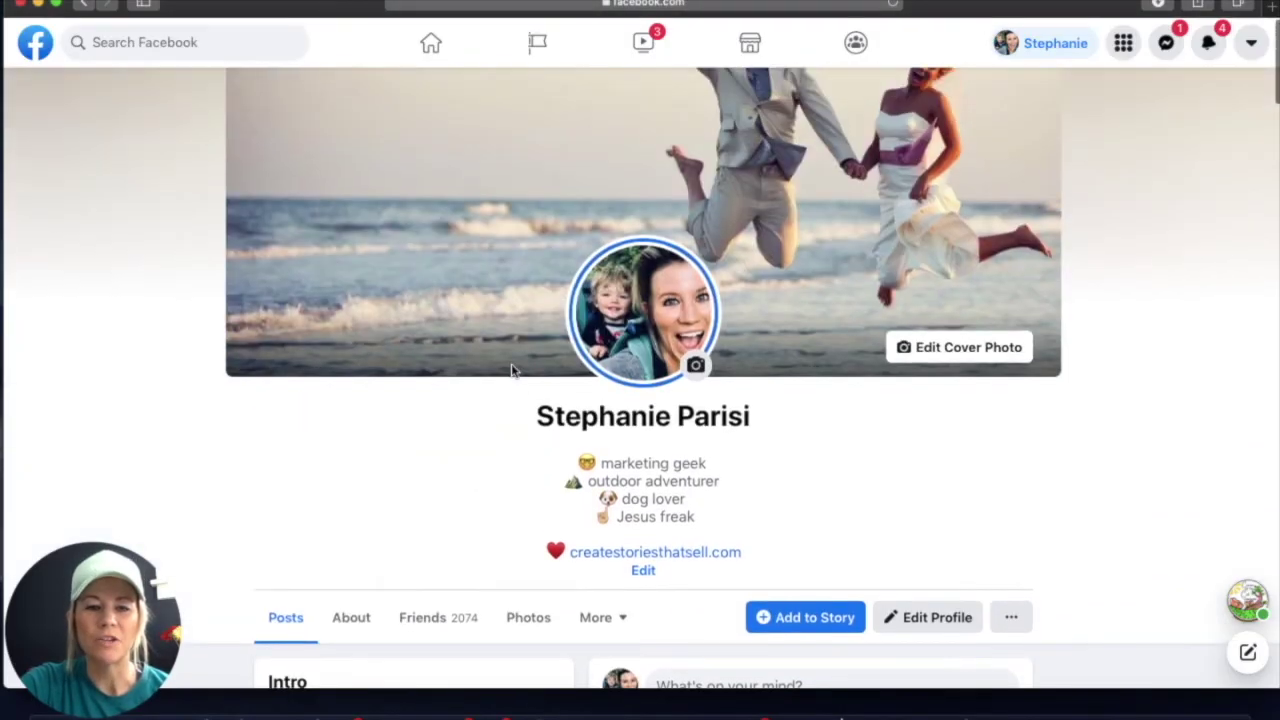
pyautogui.scroll(-4, 512, 371)
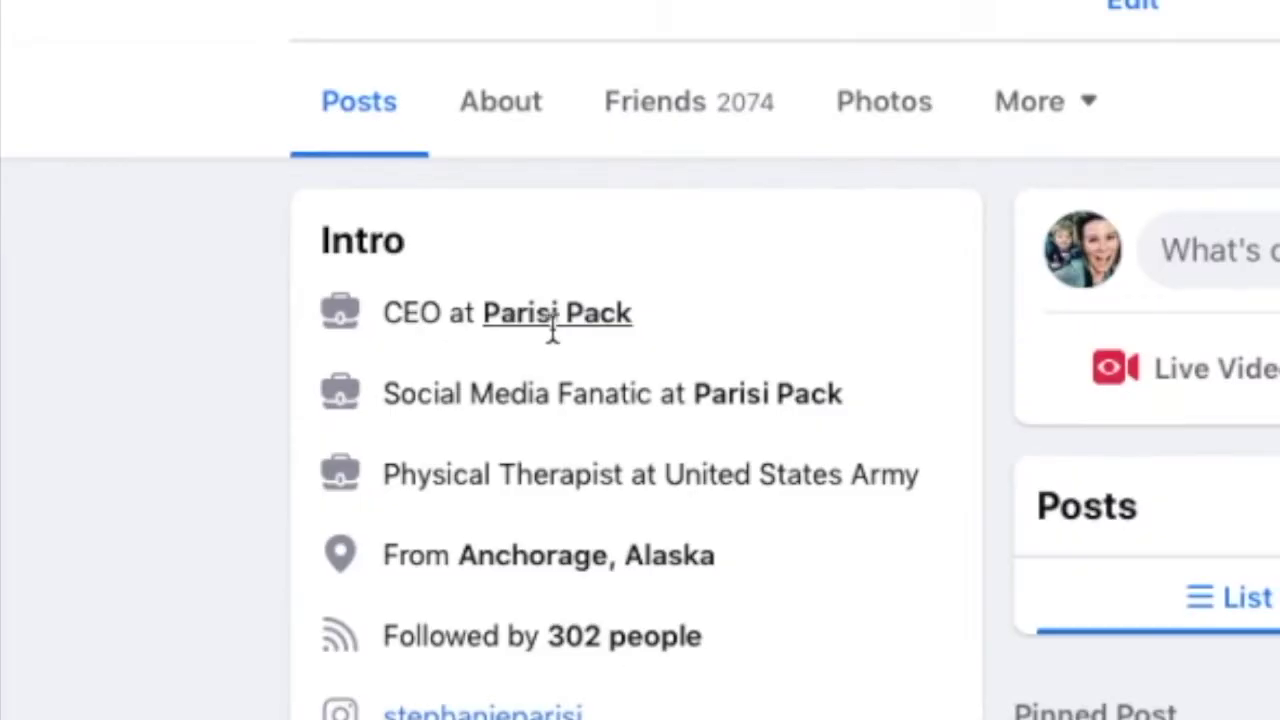
pyautogui.moveTo(583, 335)
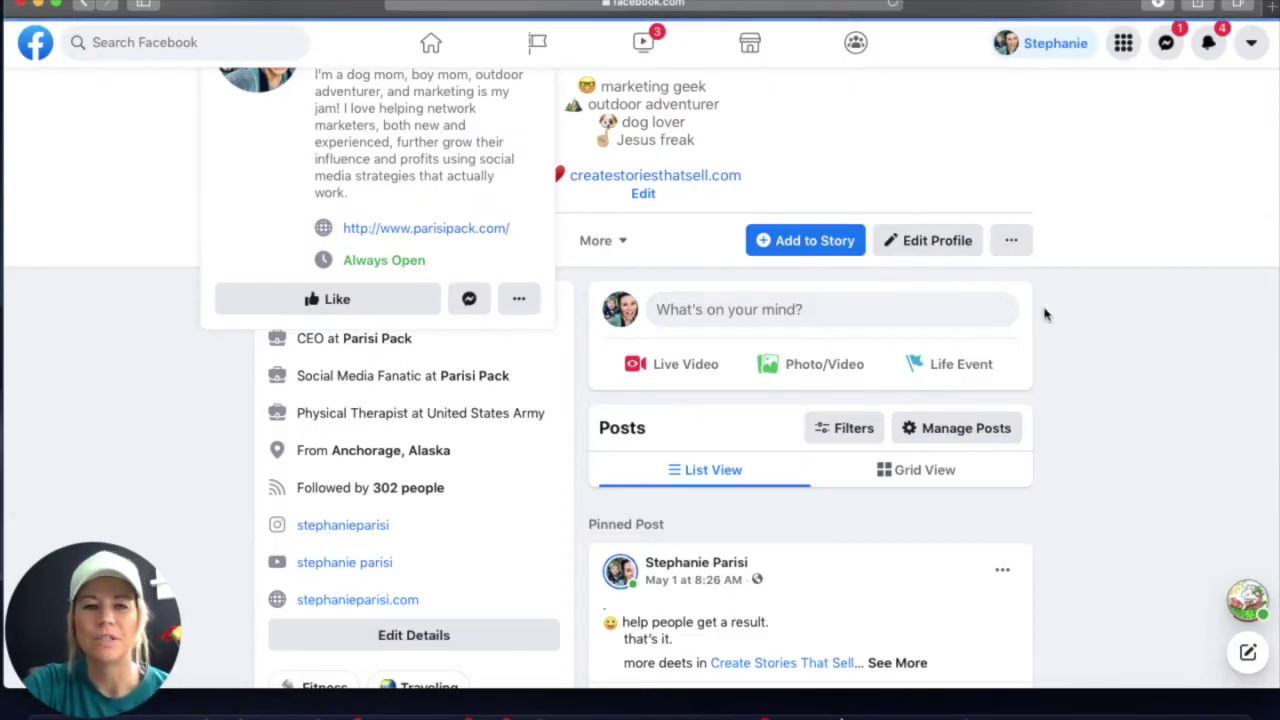
pyautogui.scroll(3, 1080, 294)
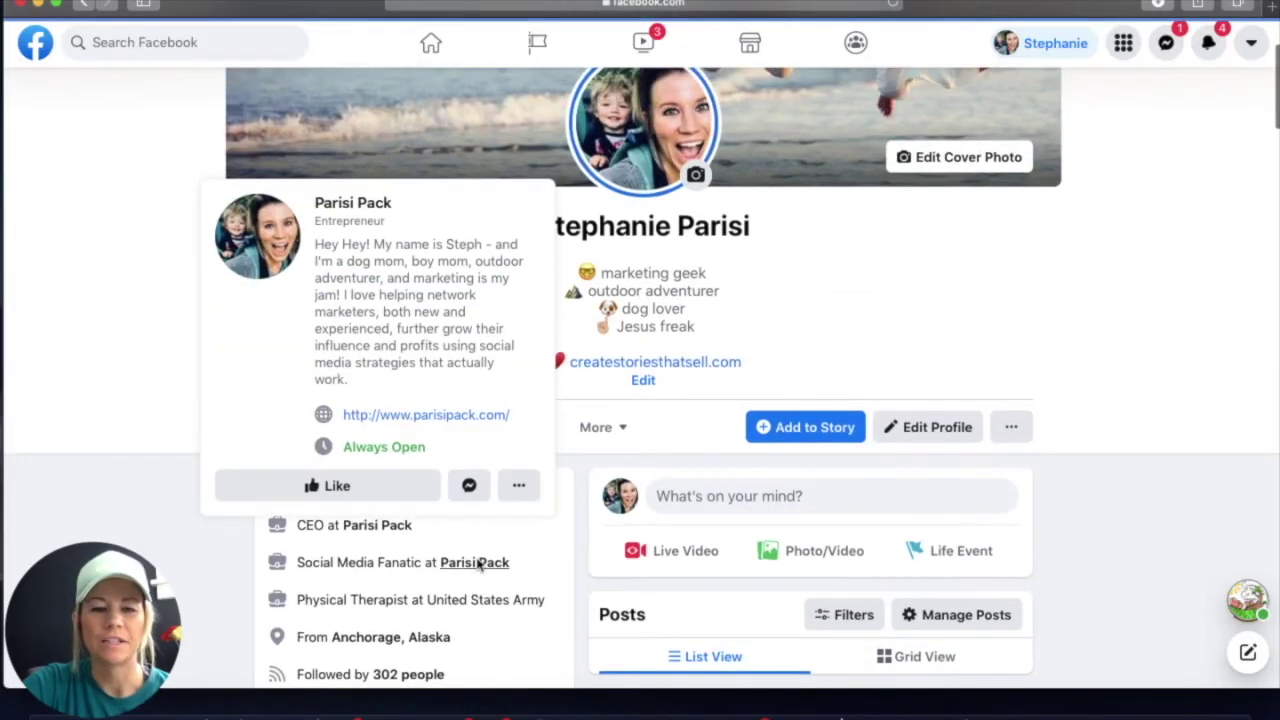
# - Open the Parisi Pack business Page from the CEO entry's link in the Intro
pyautogui.click(417, 506)
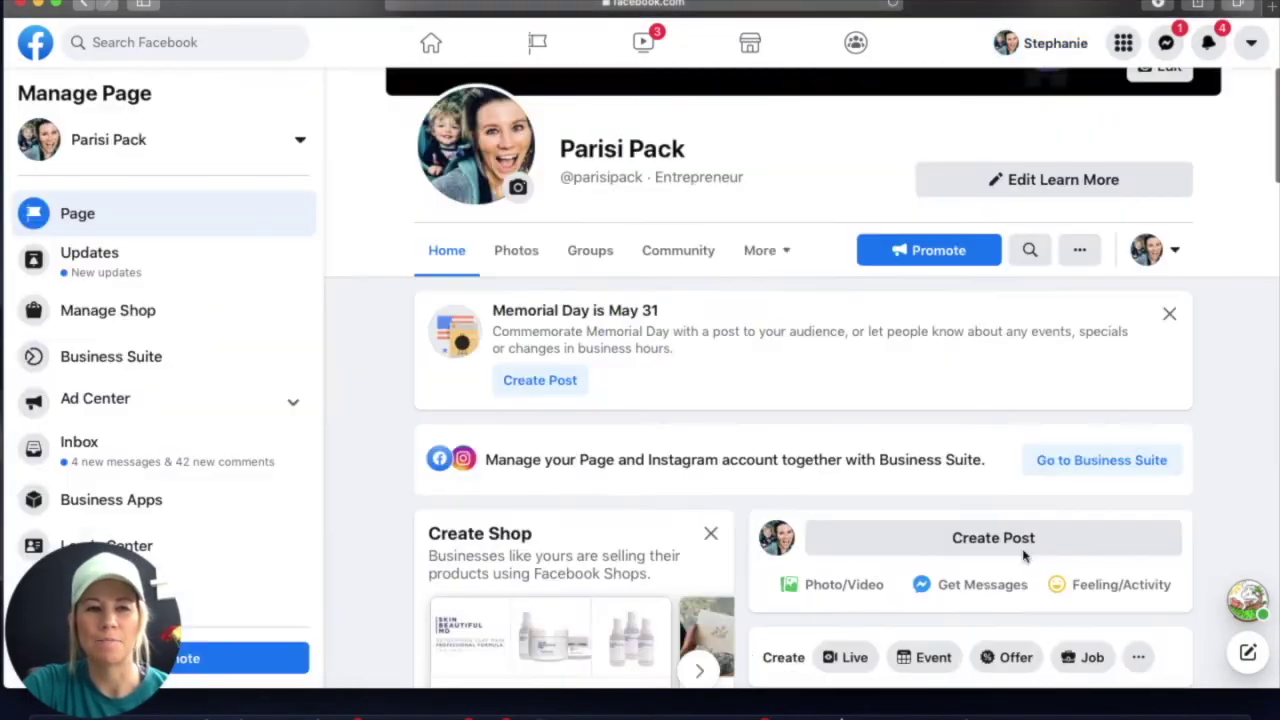
pyautogui.scroll(2, 1197, 473)
pyautogui.scroll(-3, 1197, 473)
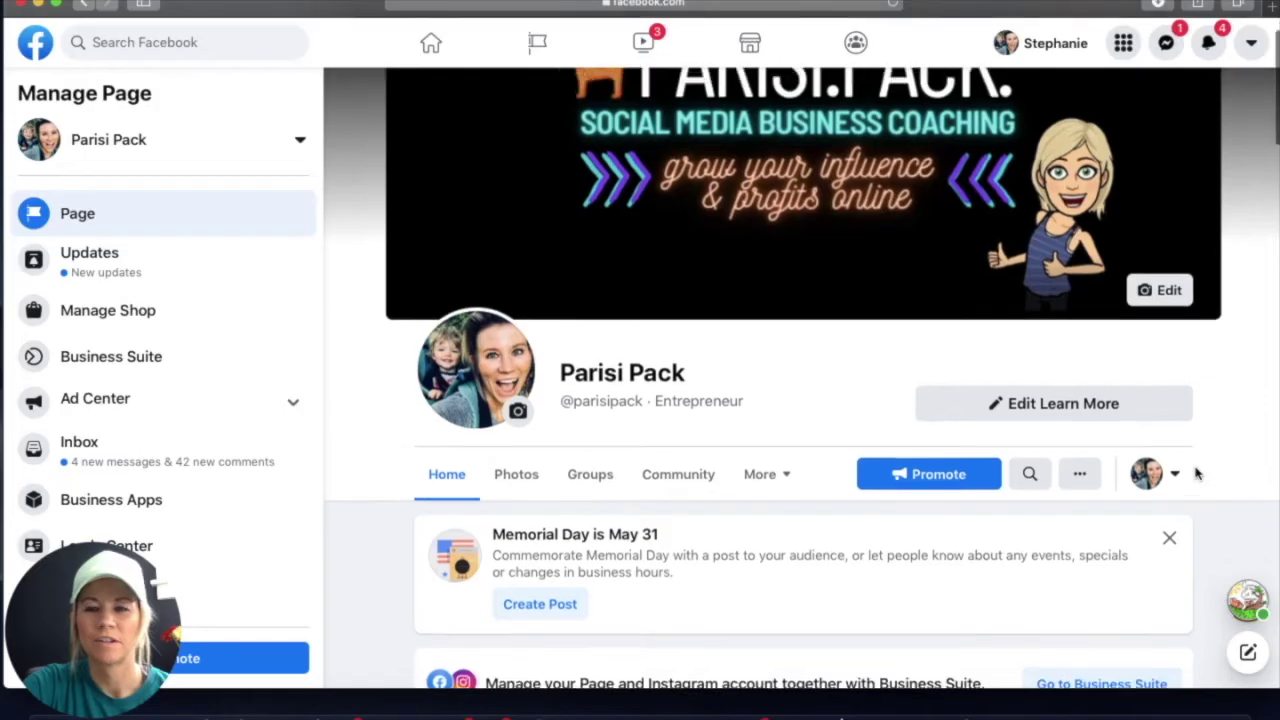
pyautogui.scroll(1, 1197, 473)
pyautogui.scroll(2, 1170, 460)
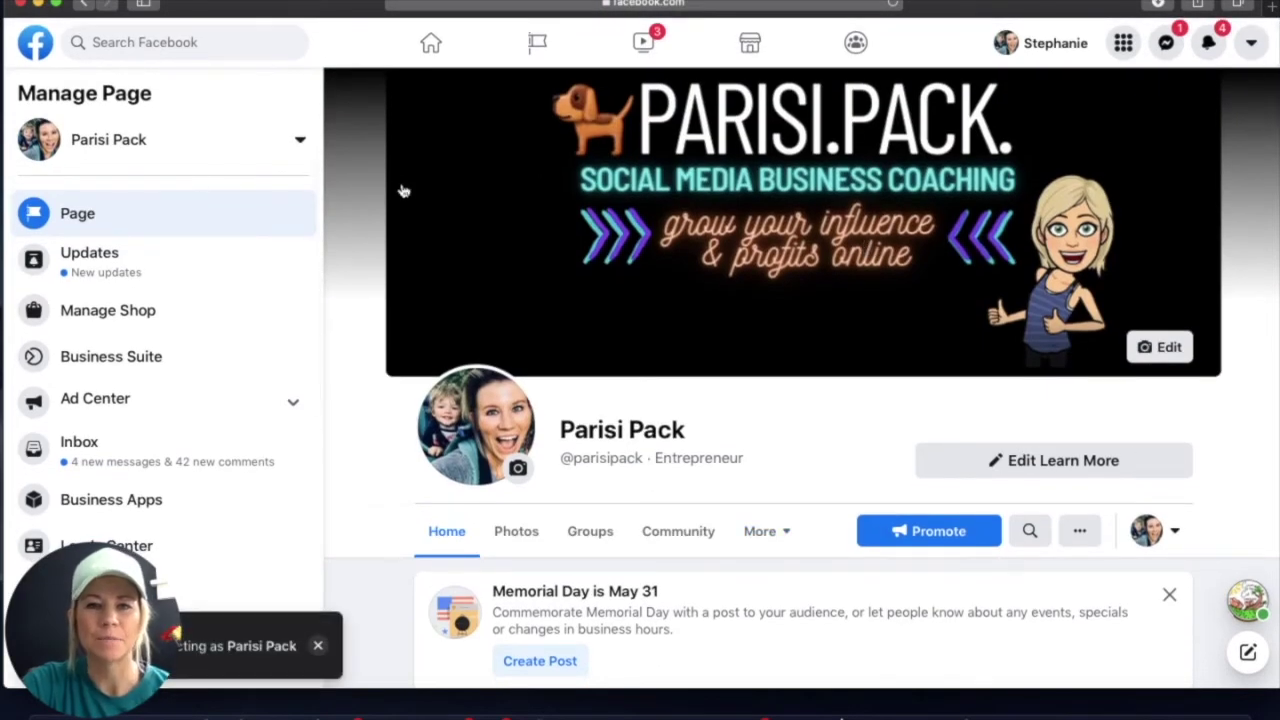
pyautogui.scroll(-1, 360, 266)
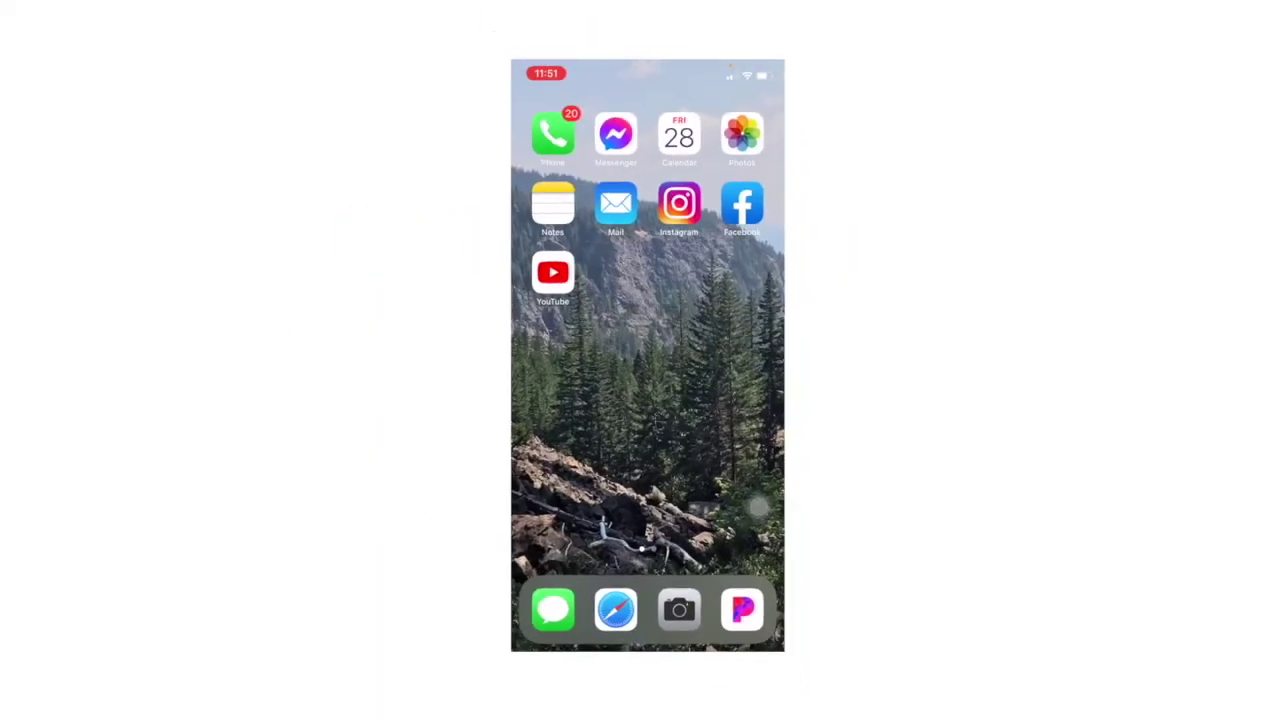
# - Launch the Facebook iPhone app and open your profile from the main menu
pyautogui.click(742, 204)
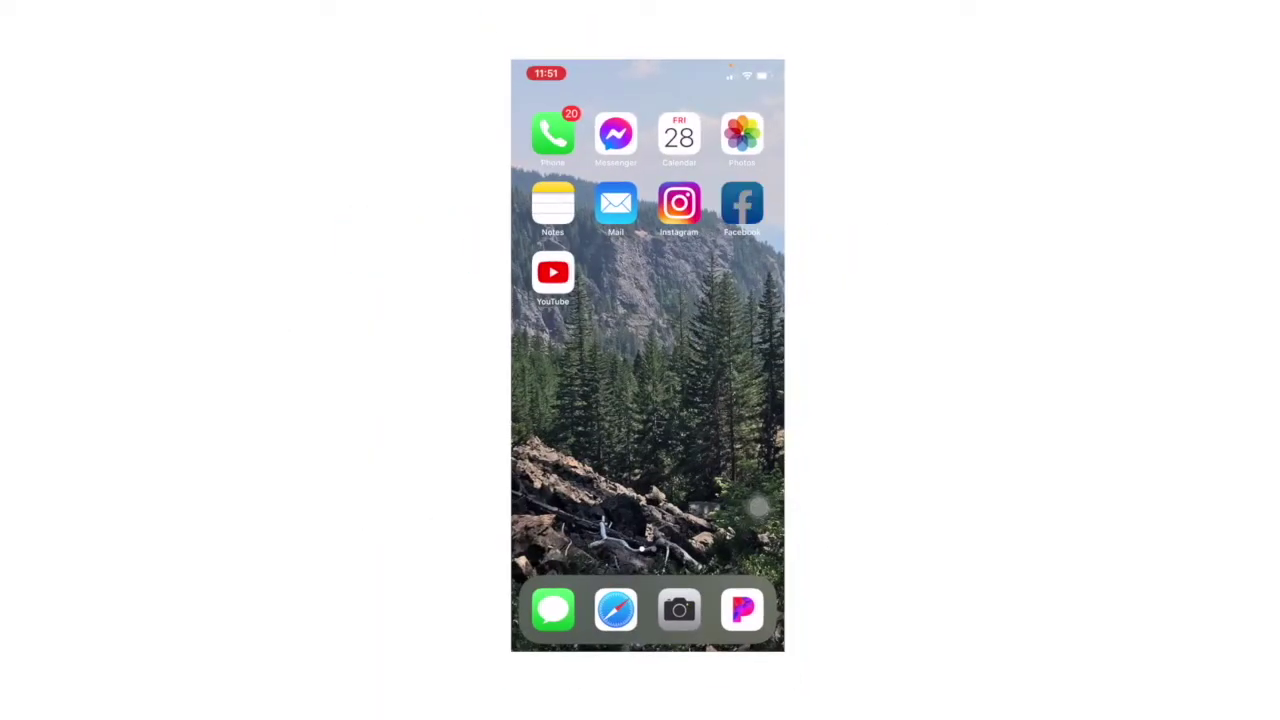
pyautogui.click(761, 615)
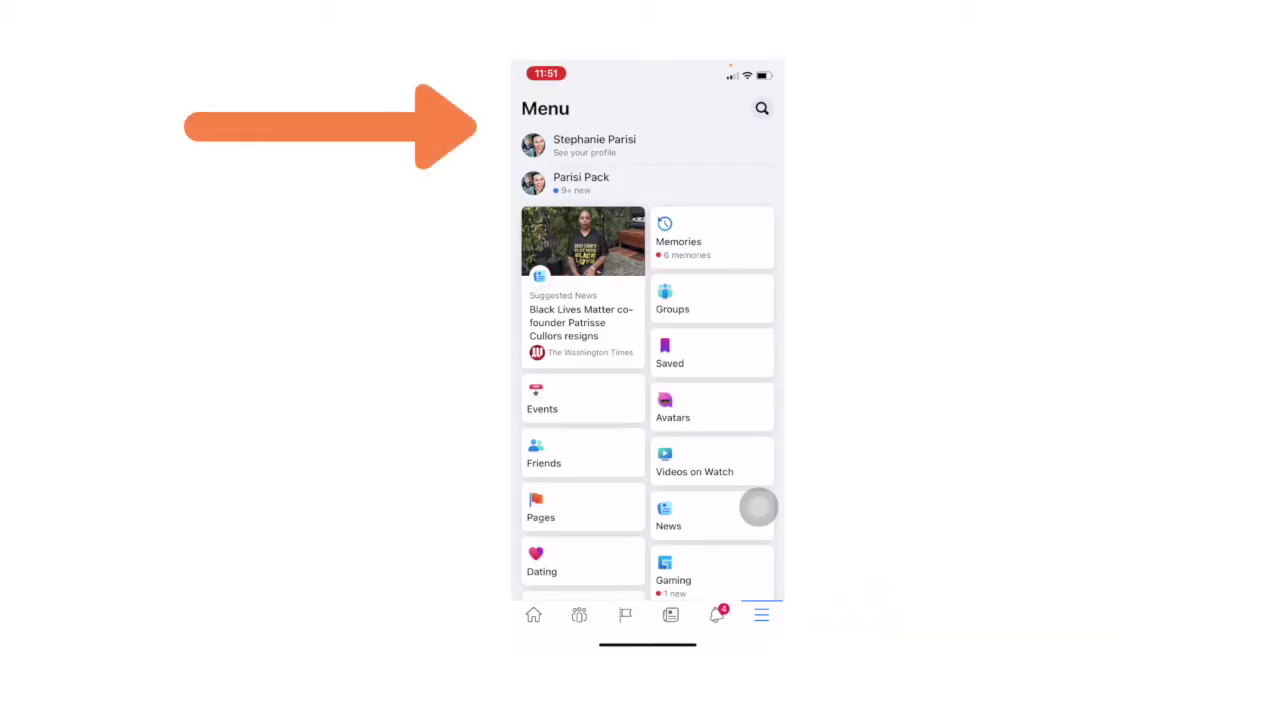
pyautogui.click(594, 145)
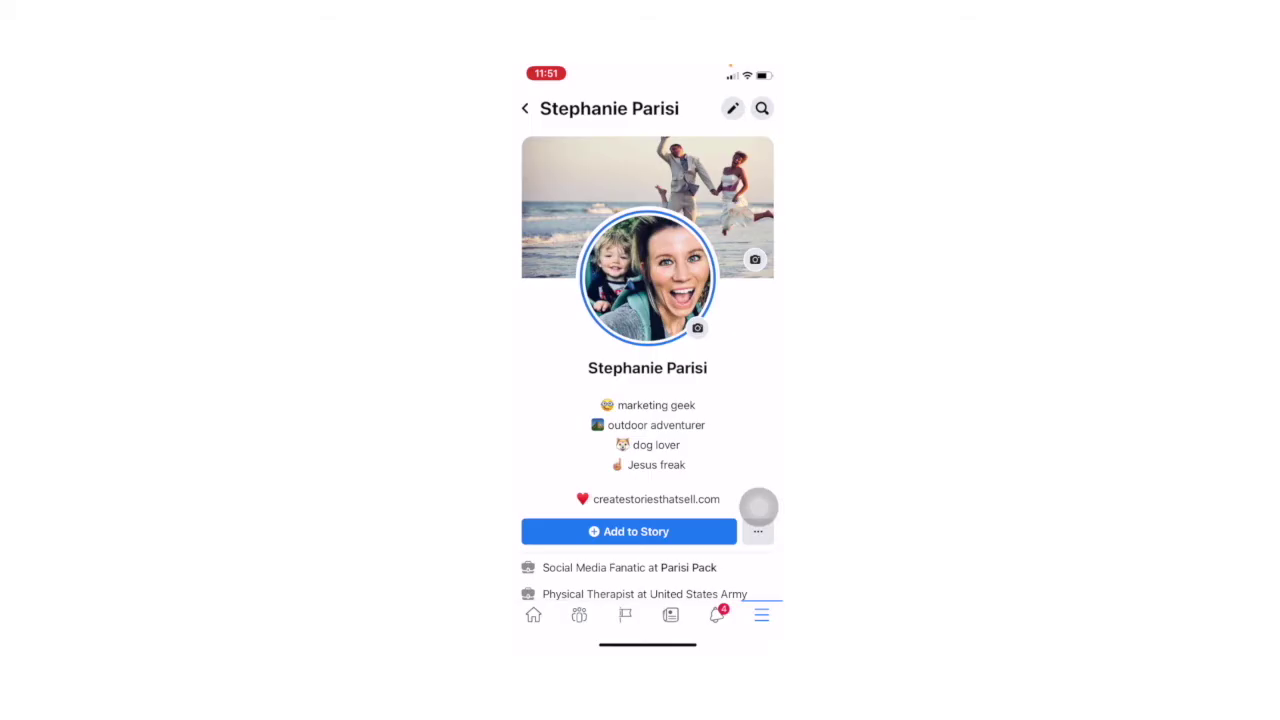
# - Find the Social Media Fanatic and Physical Therapist work details and open the full About info
pyautogui.scroll(-5, 758, 506)
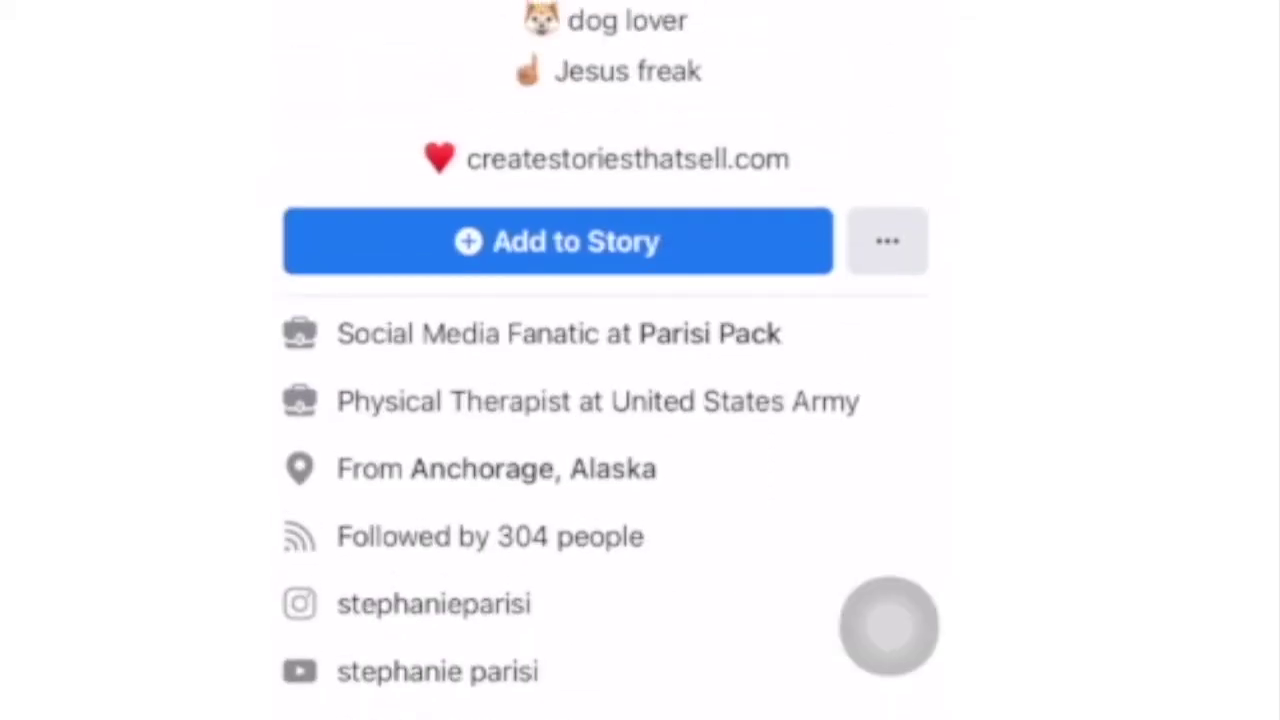
pyautogui.scroll(2, 888, 626)
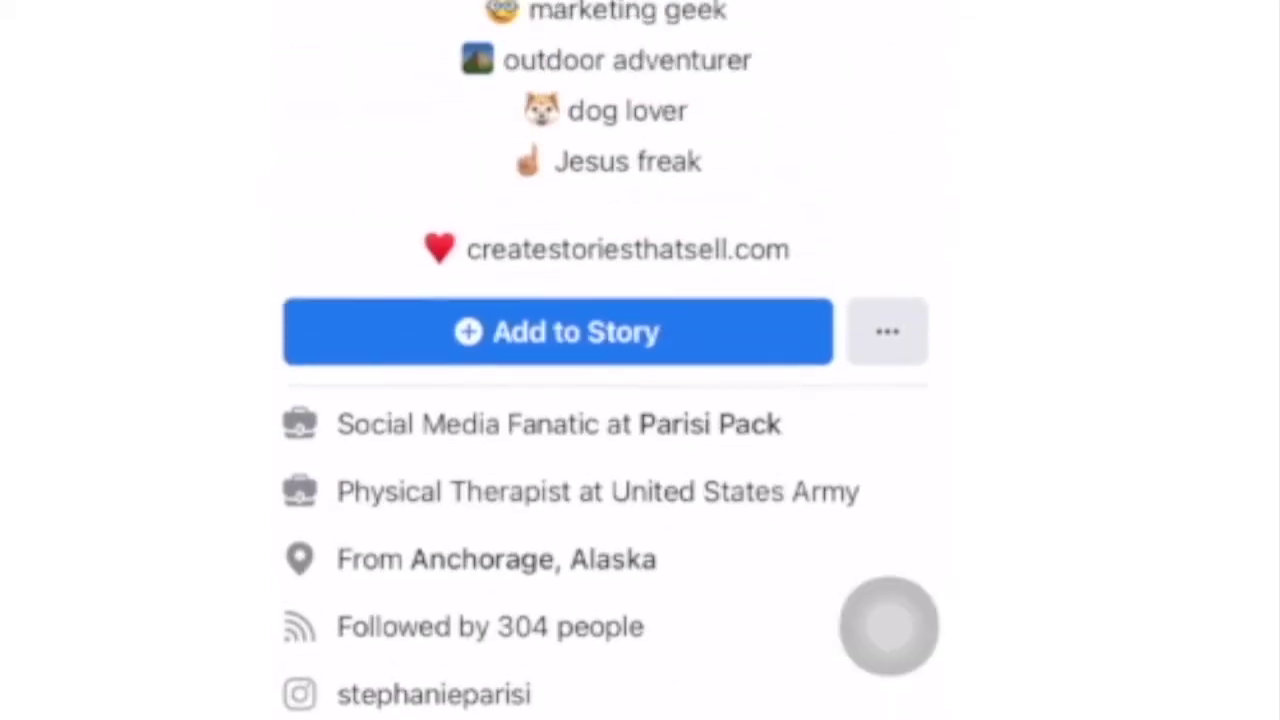
pyautogui.scroll(2, 888, 626)
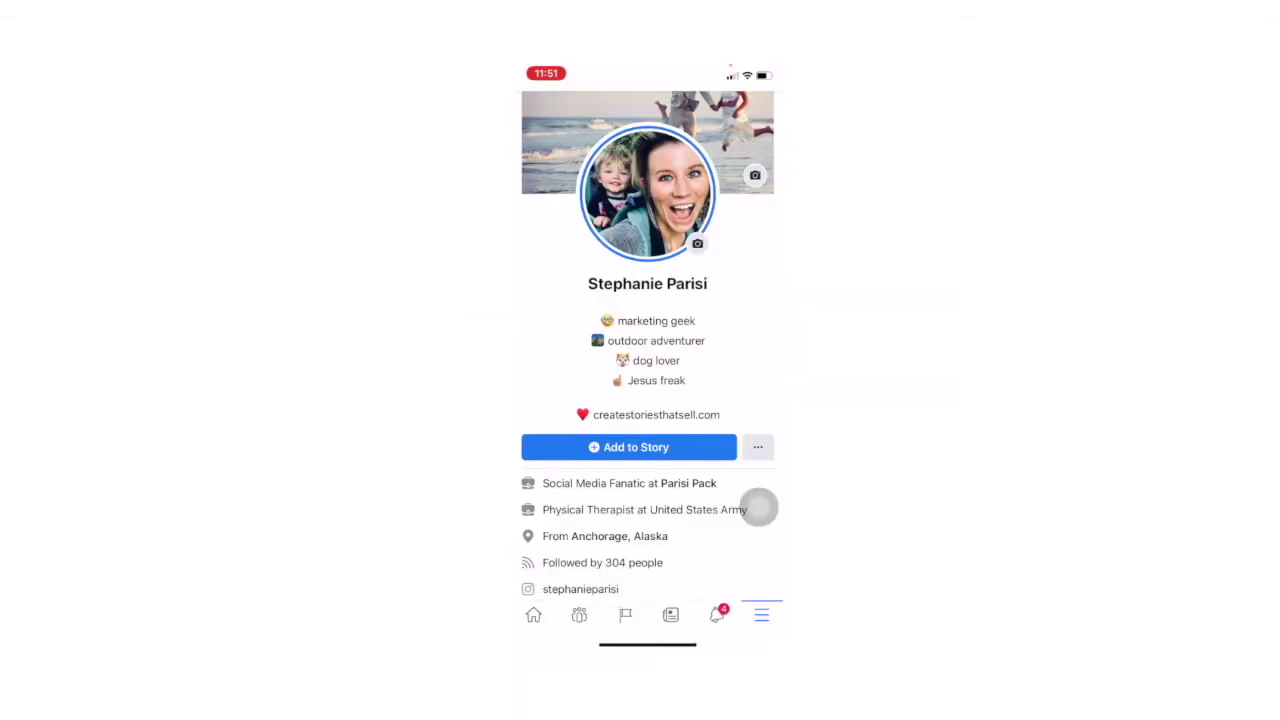
pyautogui.click(759, 507)
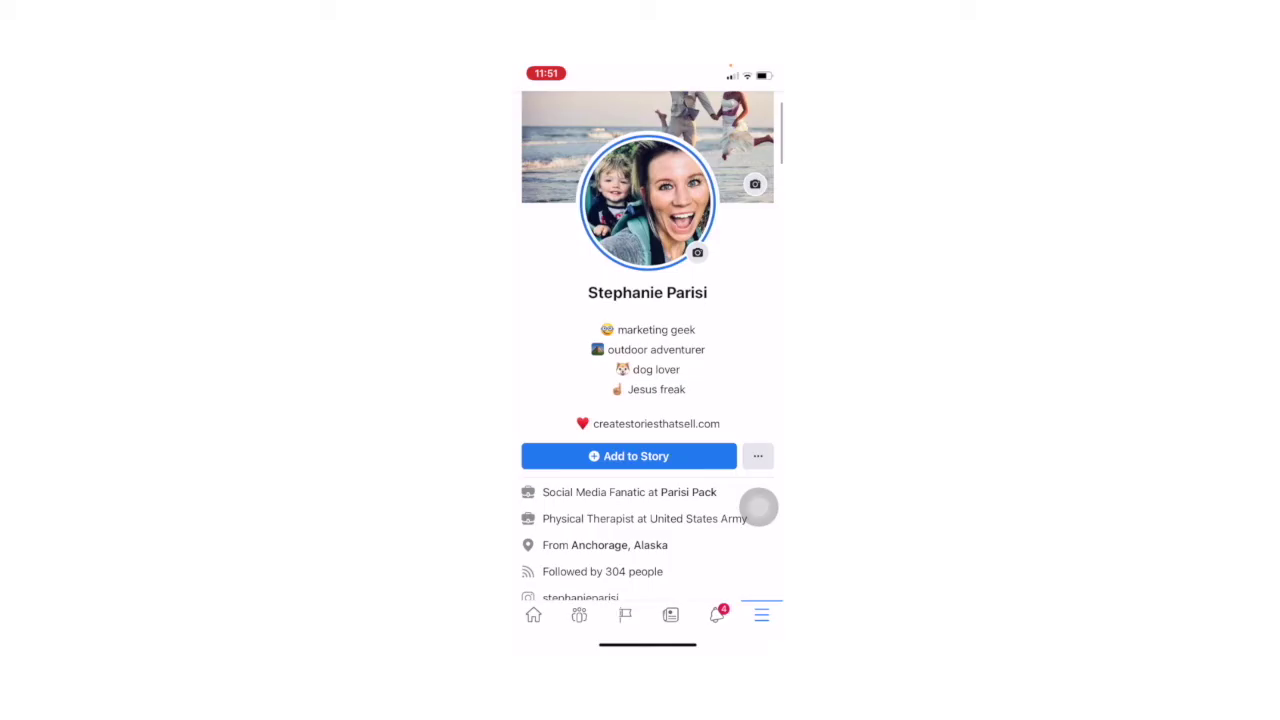
pyautogui.scroll(-2, 647, 400)
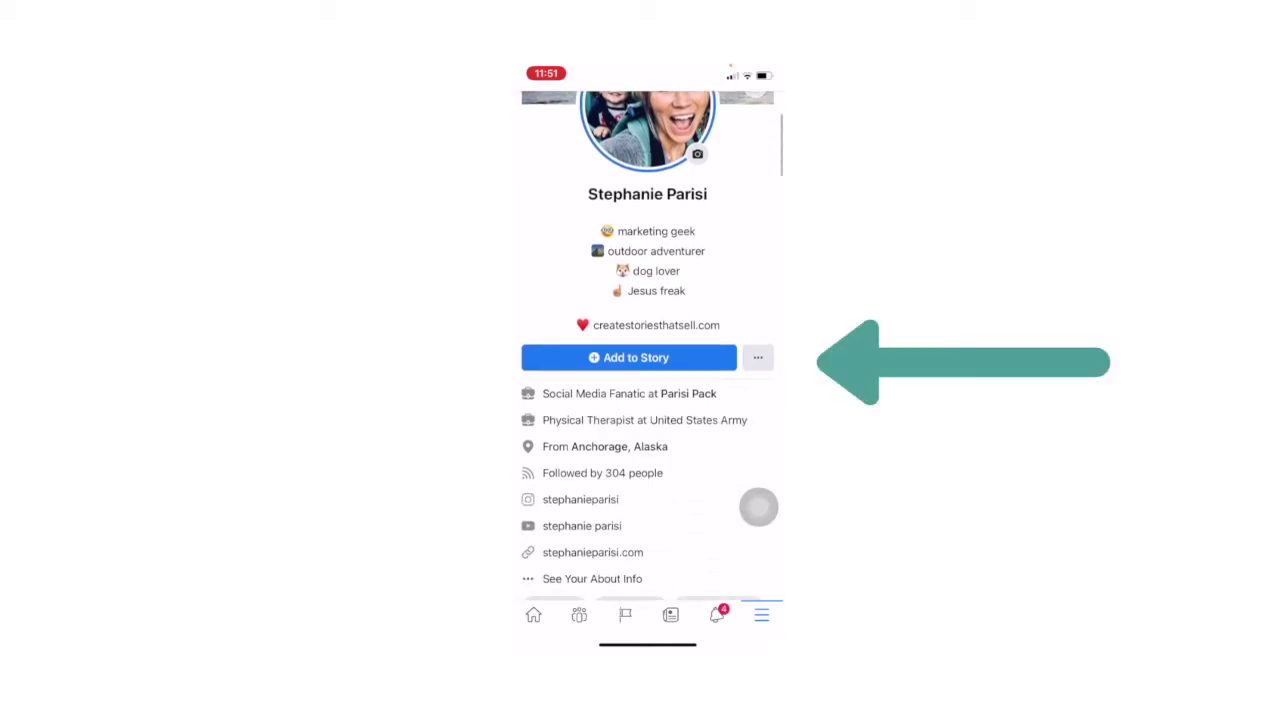
# - Go through the ... menu's Edit Profile and Details editing to the Add Workplace form
pyautogui.click(758, 357)
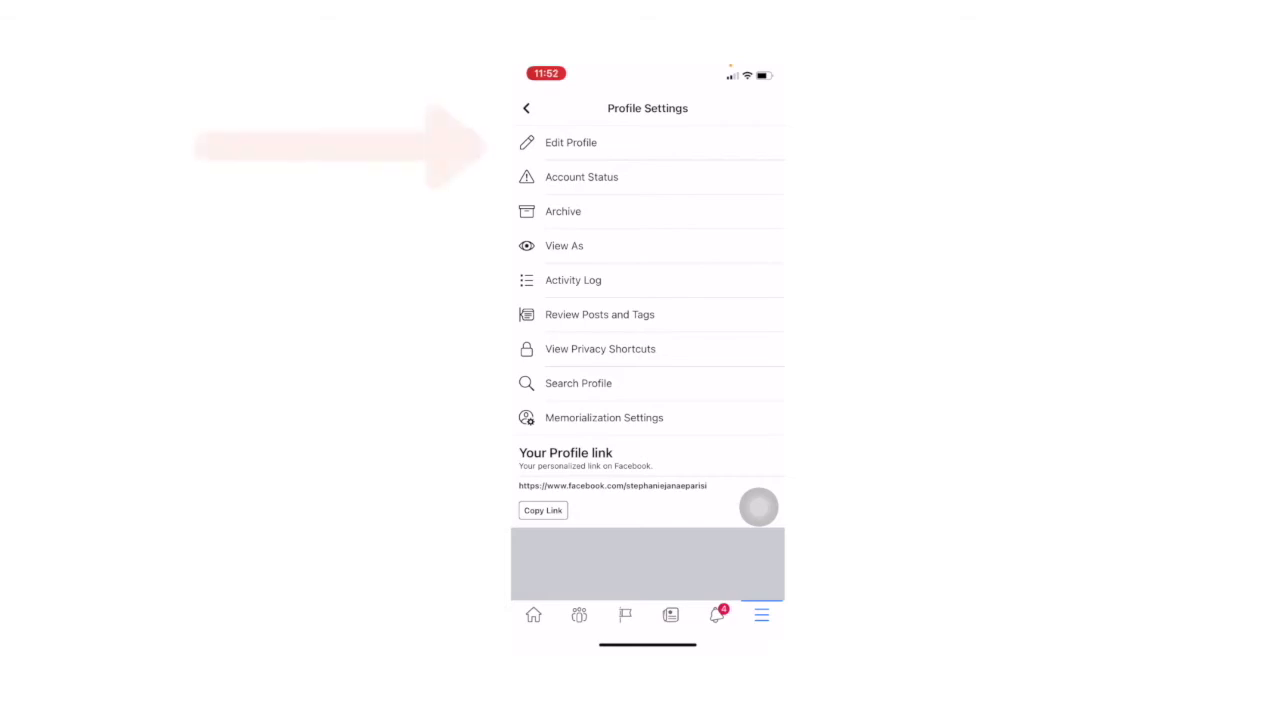
pyautogui.click(570, 142)
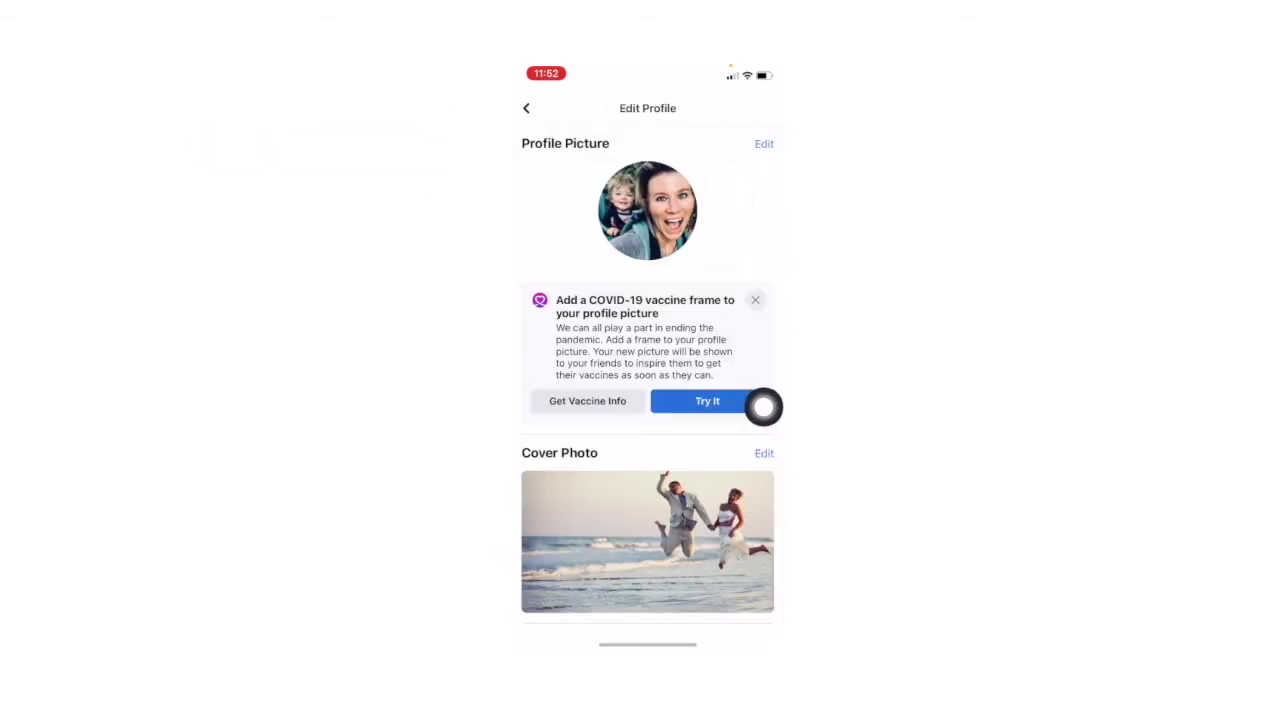
pyautogui.scroll(-5, 758, 406)
pyautogui.scroll(-4, 758, 406)
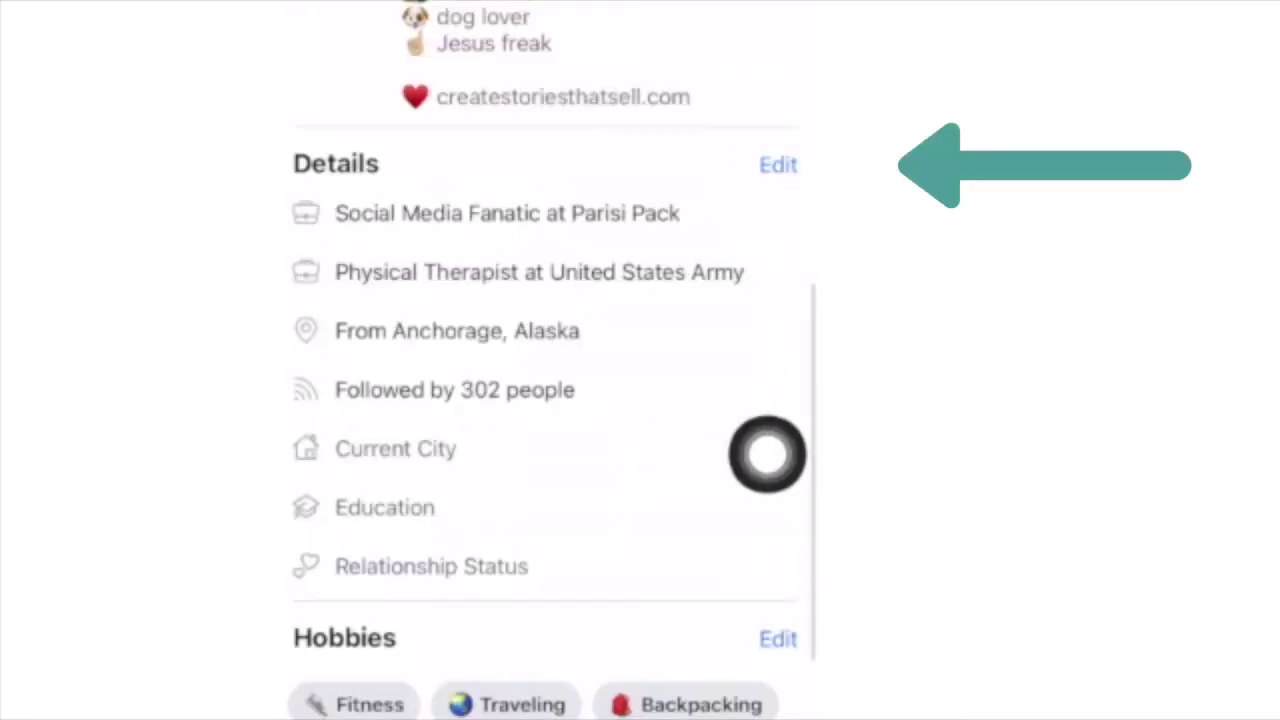
pyautogui.click(767, 455)
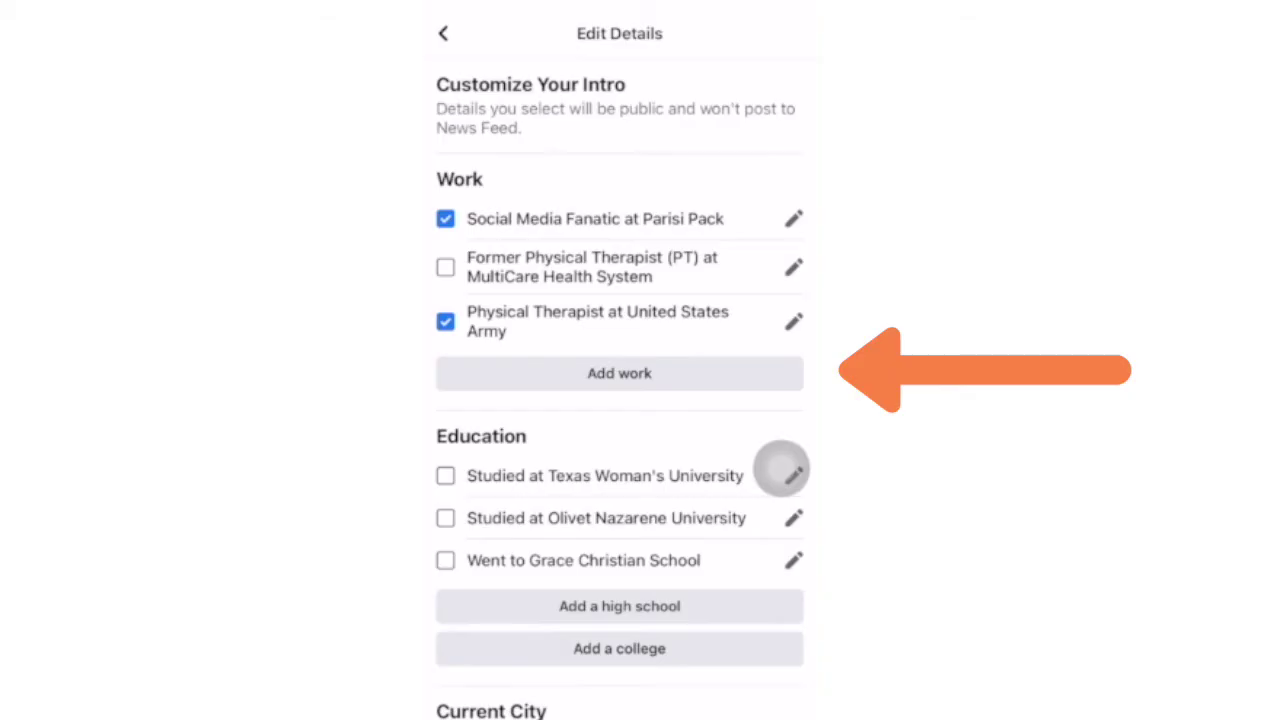
pyautogui.scroll(-1, 781, 468)
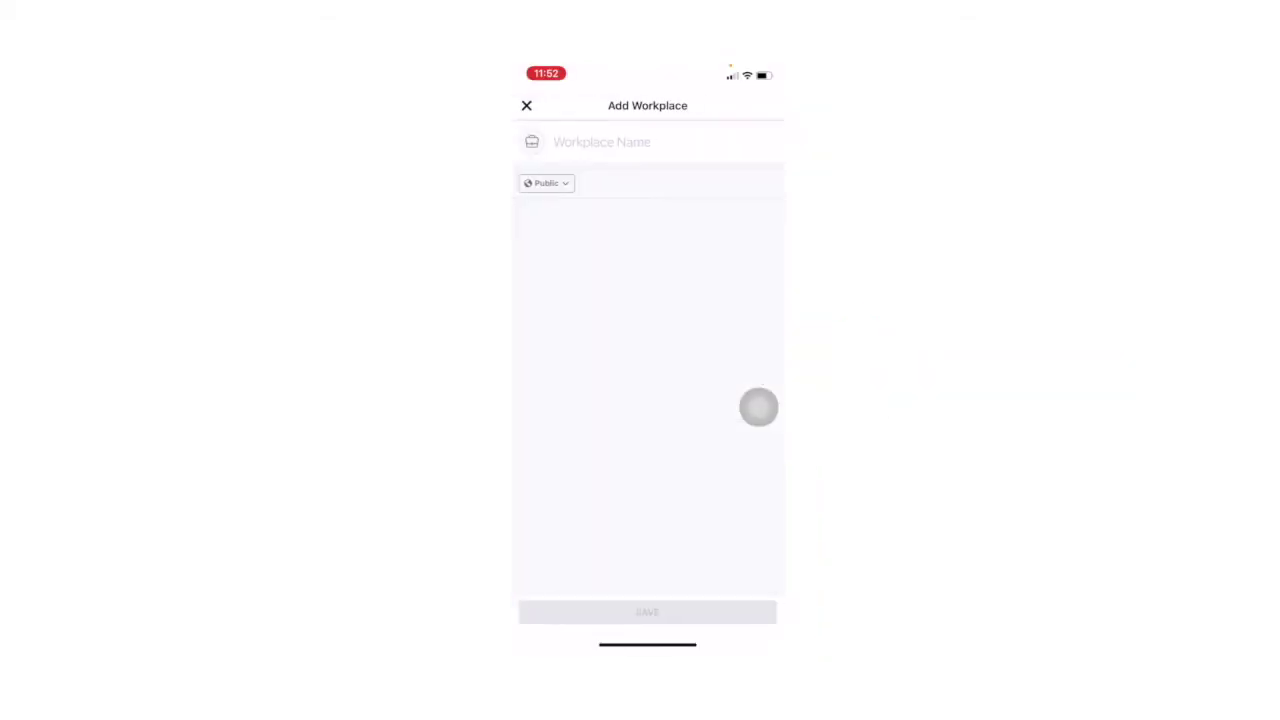
pyautogui.click(601, 142)
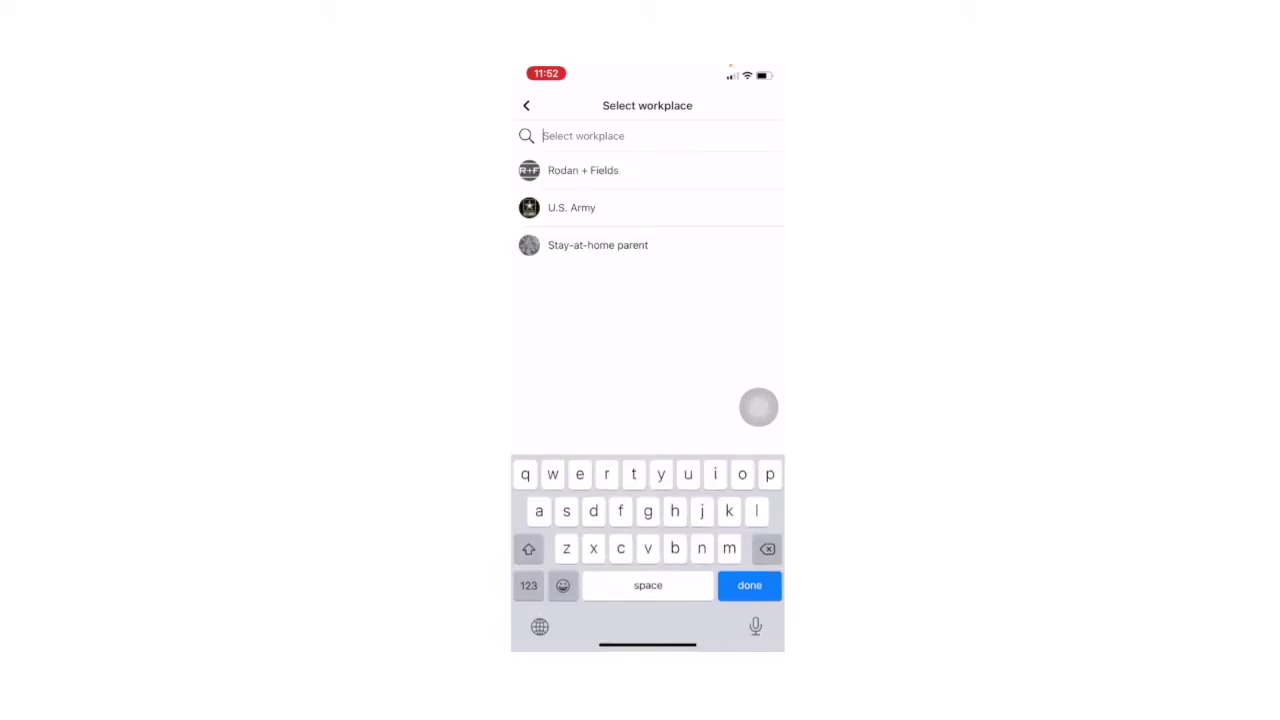
pyautogui.write('@Parisi')
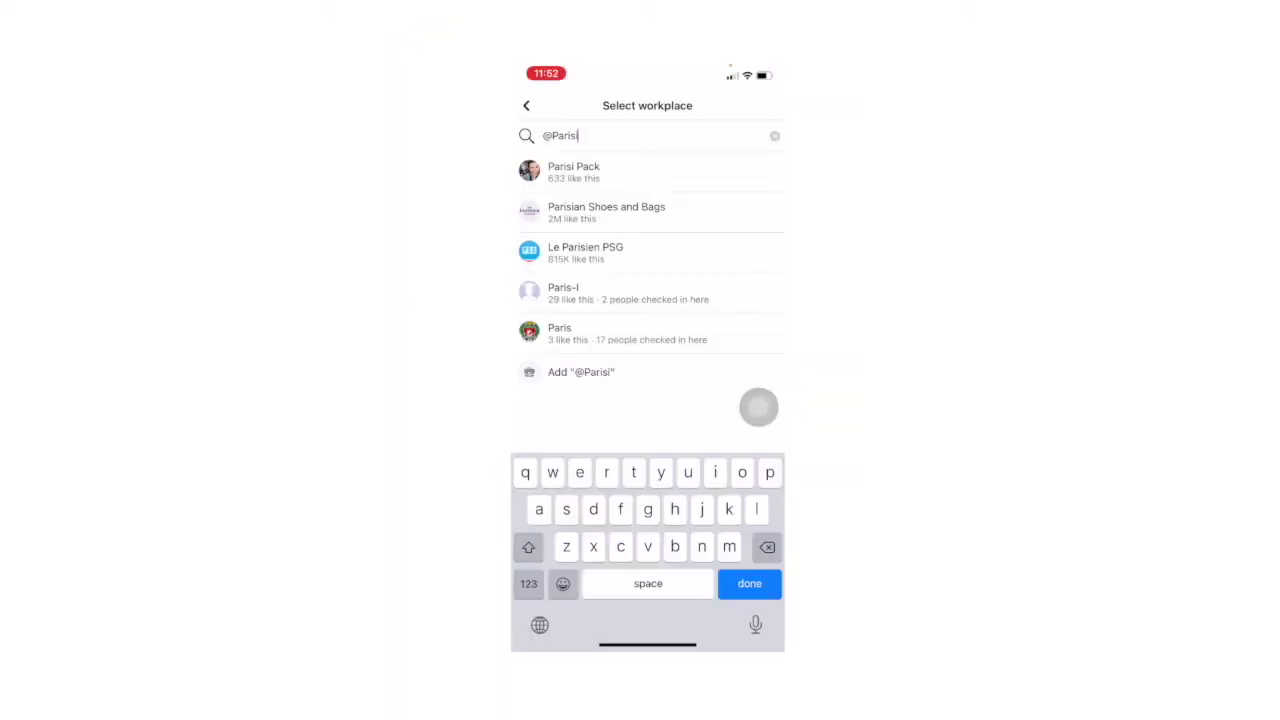
pyautogui.click(573, 172)
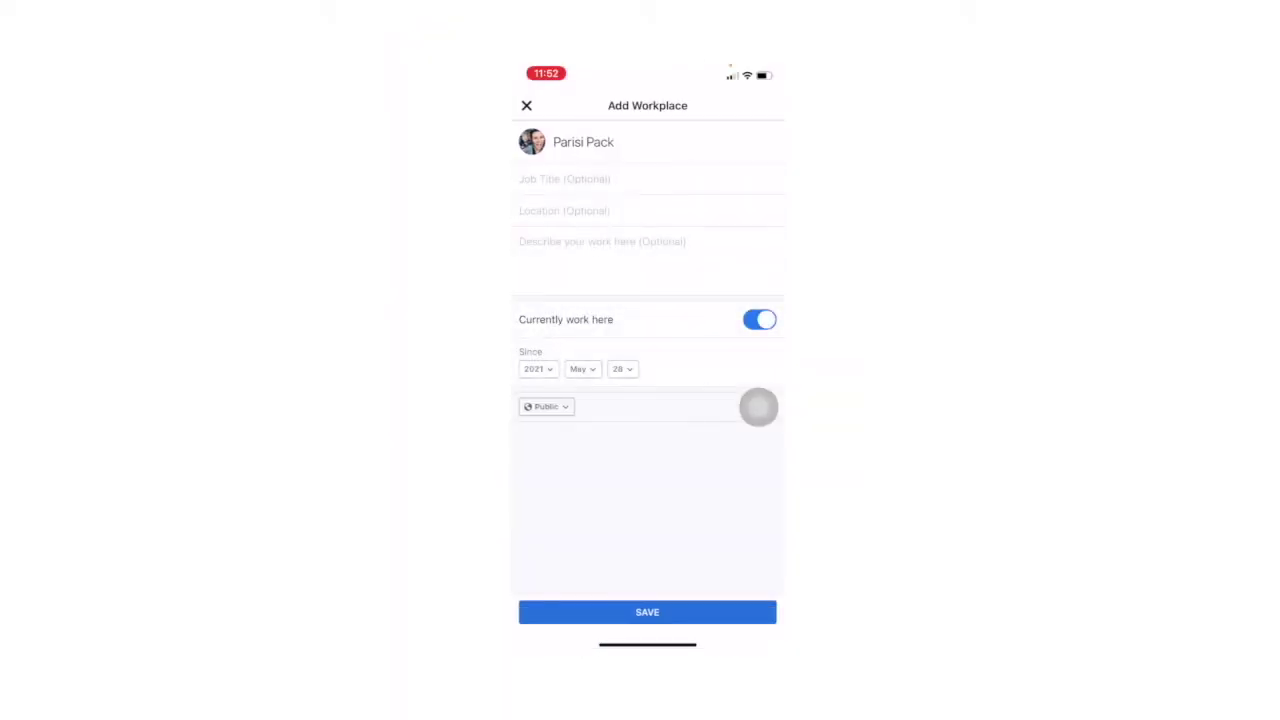
# - Add CEO as the Parisi Pack job title and keep the workplace audience Public
pyautogui.click(564, 179)
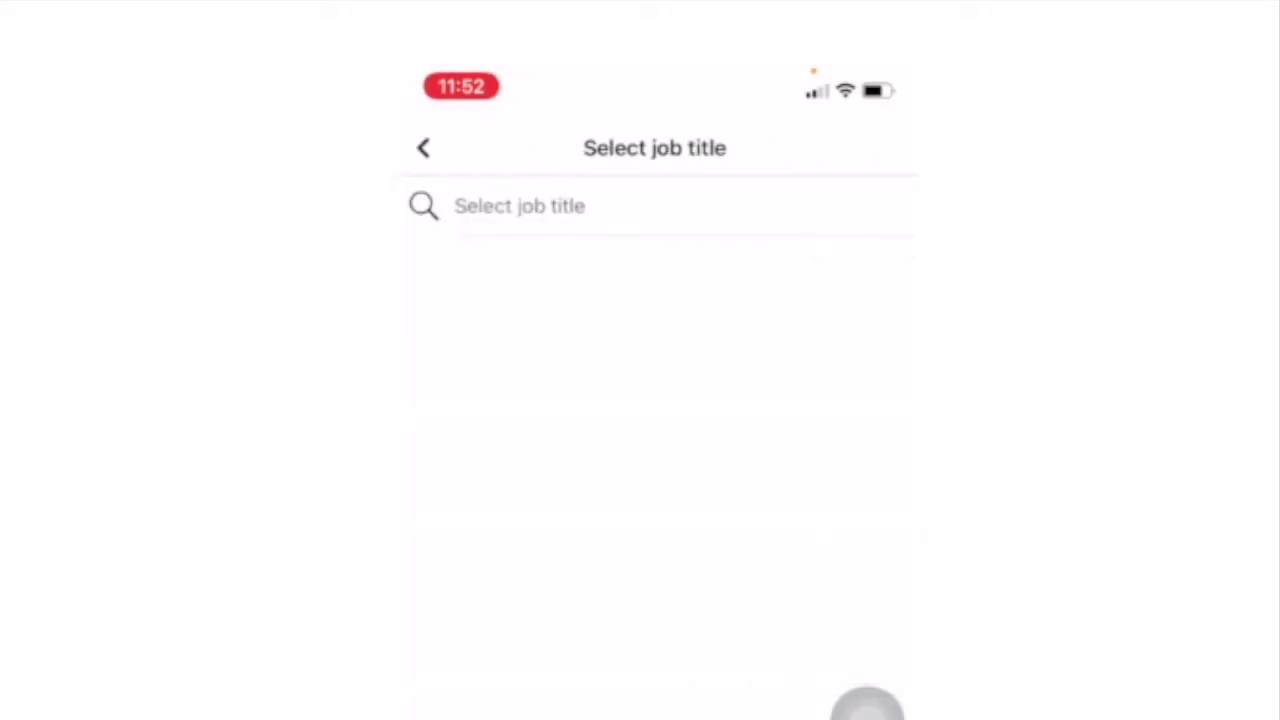
pyautogui.click(423, 147)
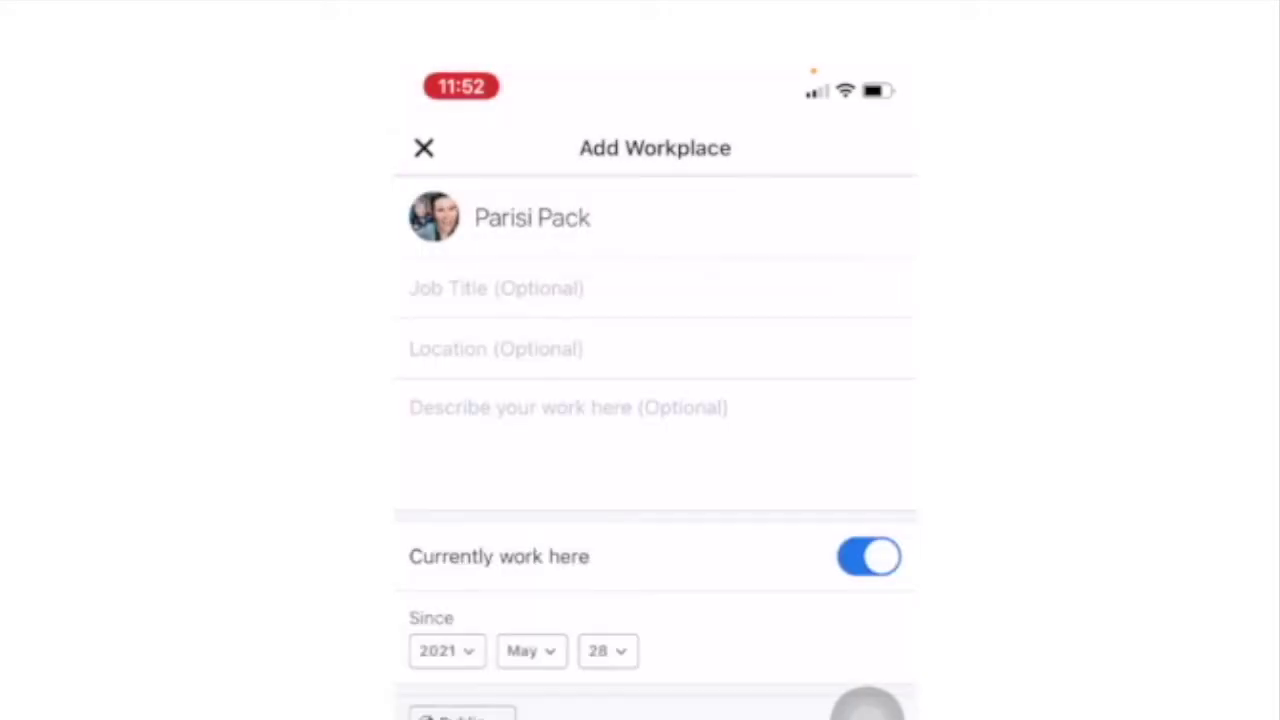
pyautogui.click(496, 288)
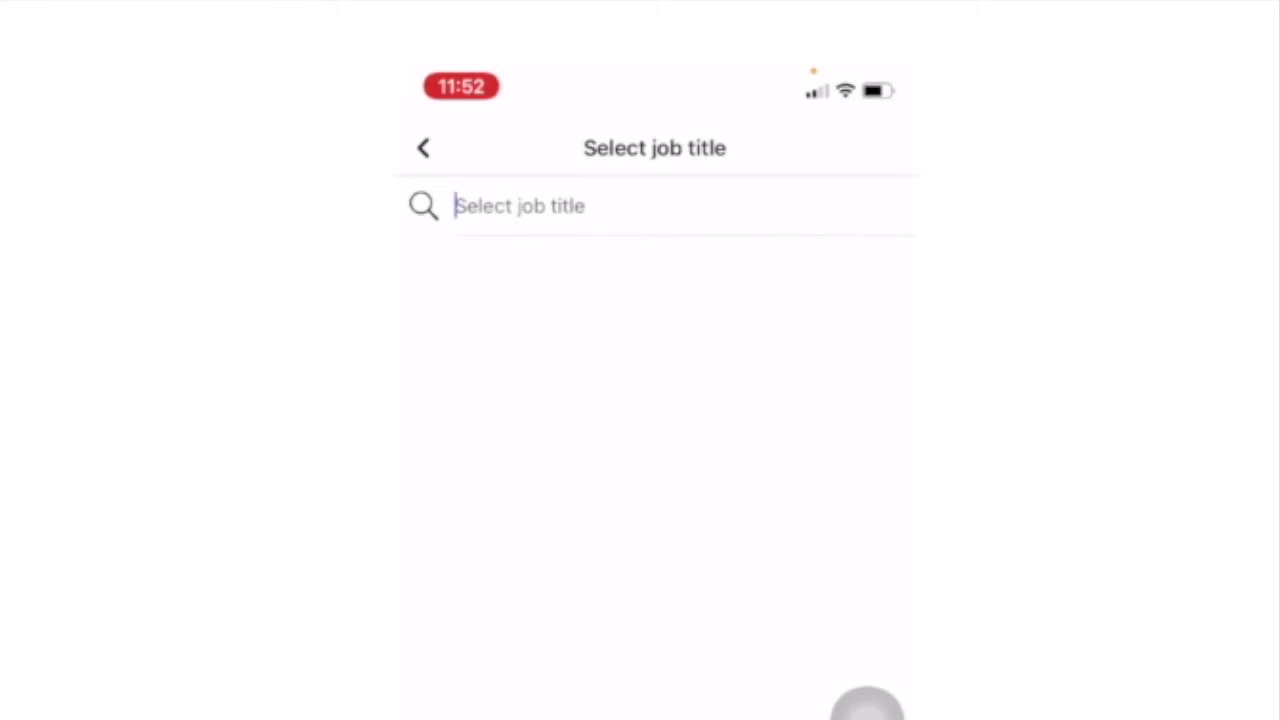
pyautogui.write('CEO')
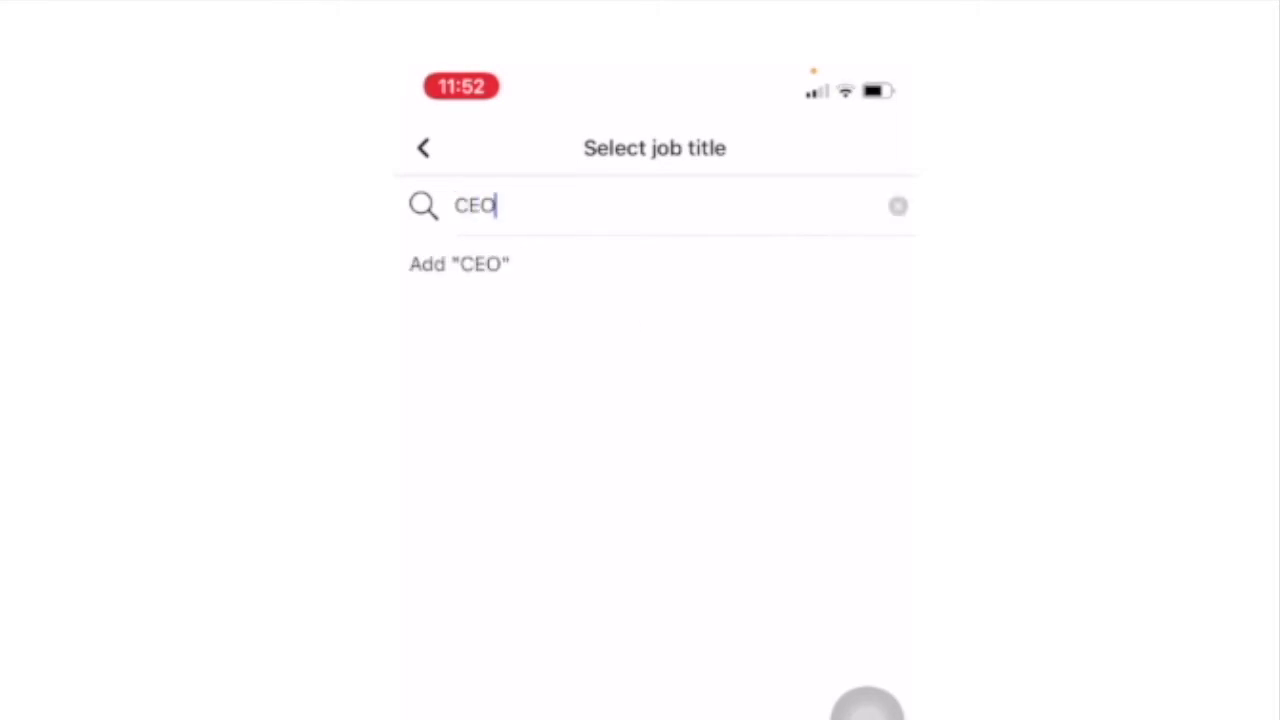
pyautogui.press('Return')
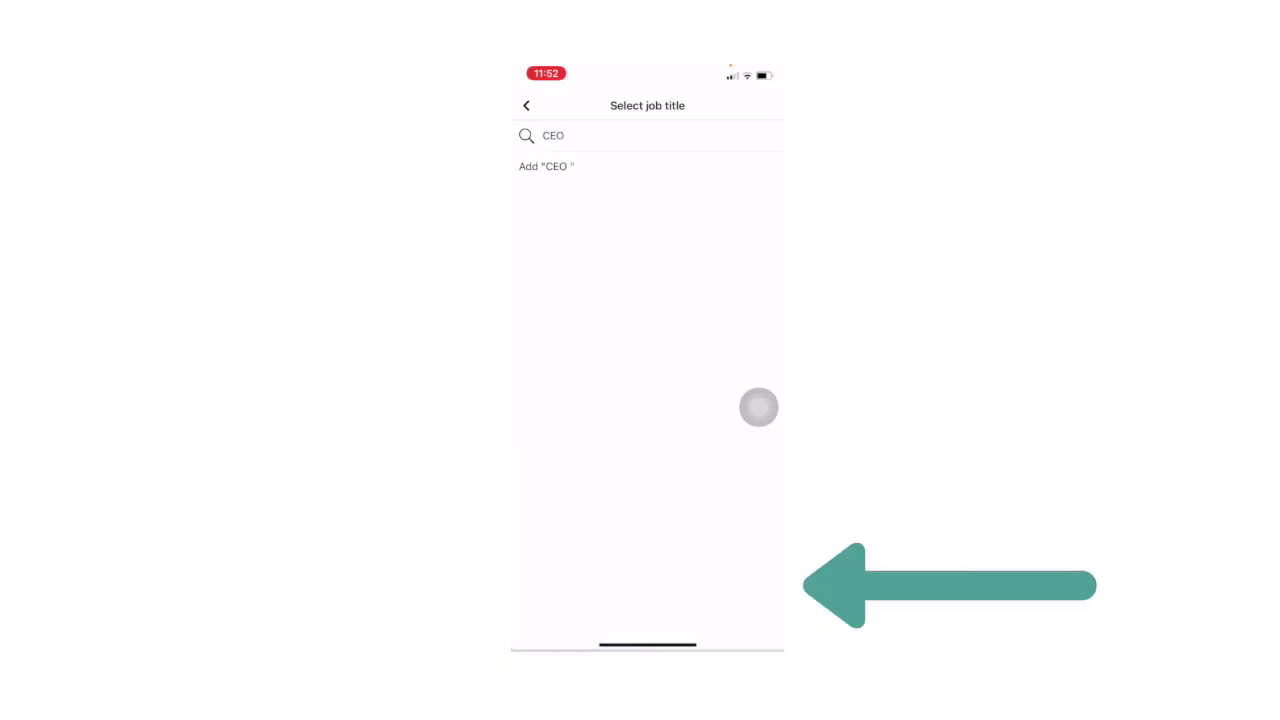
pyautogui.click(546, 166)
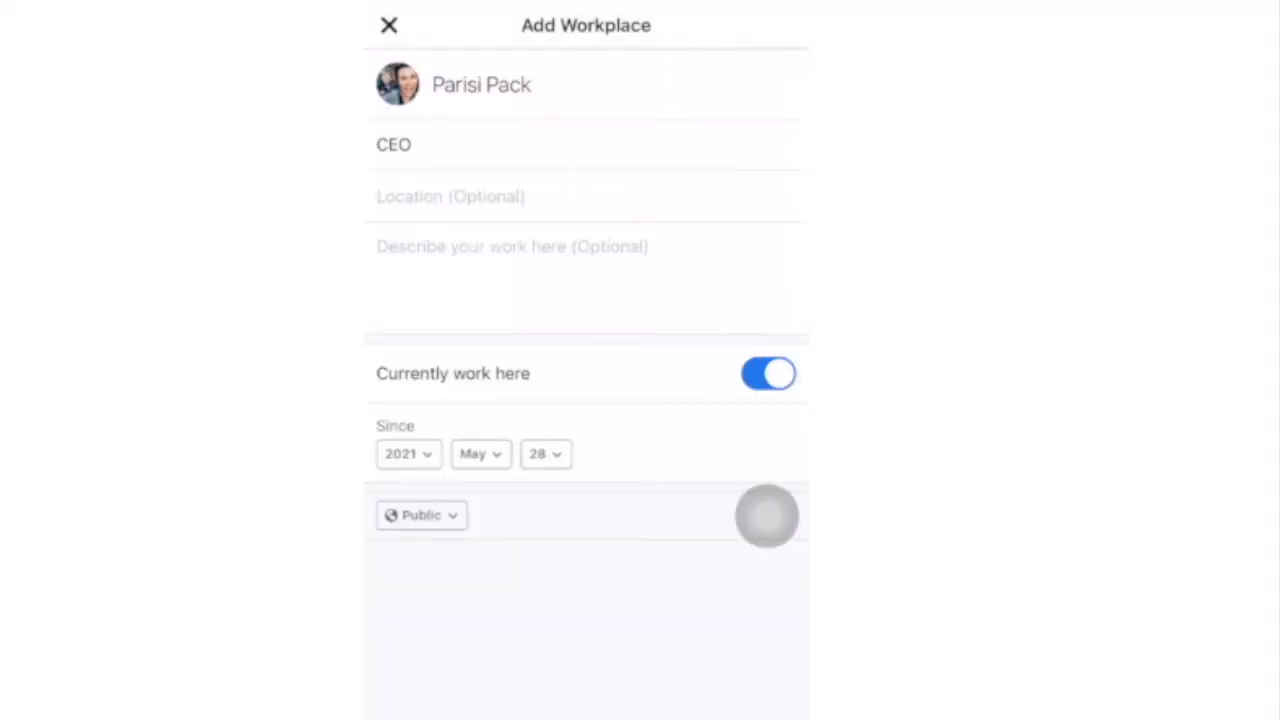
pyautogui.click(421, 515)
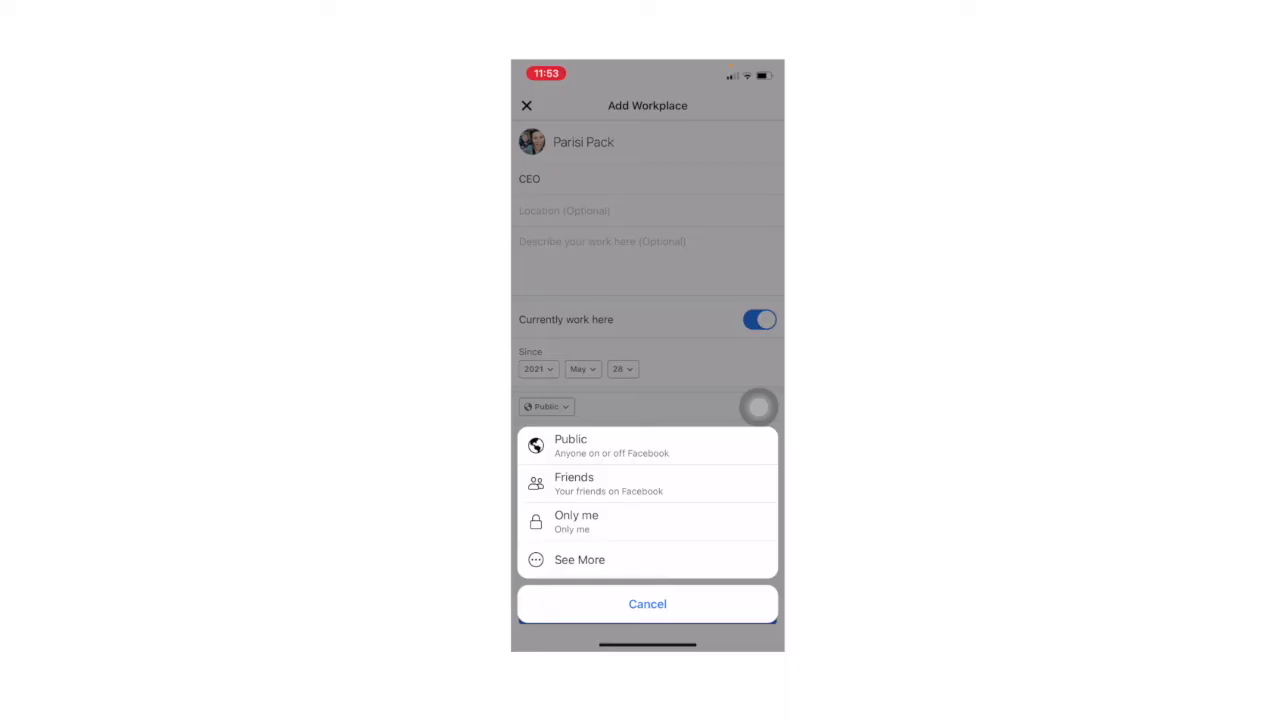
pyautogui.click(758, 406)
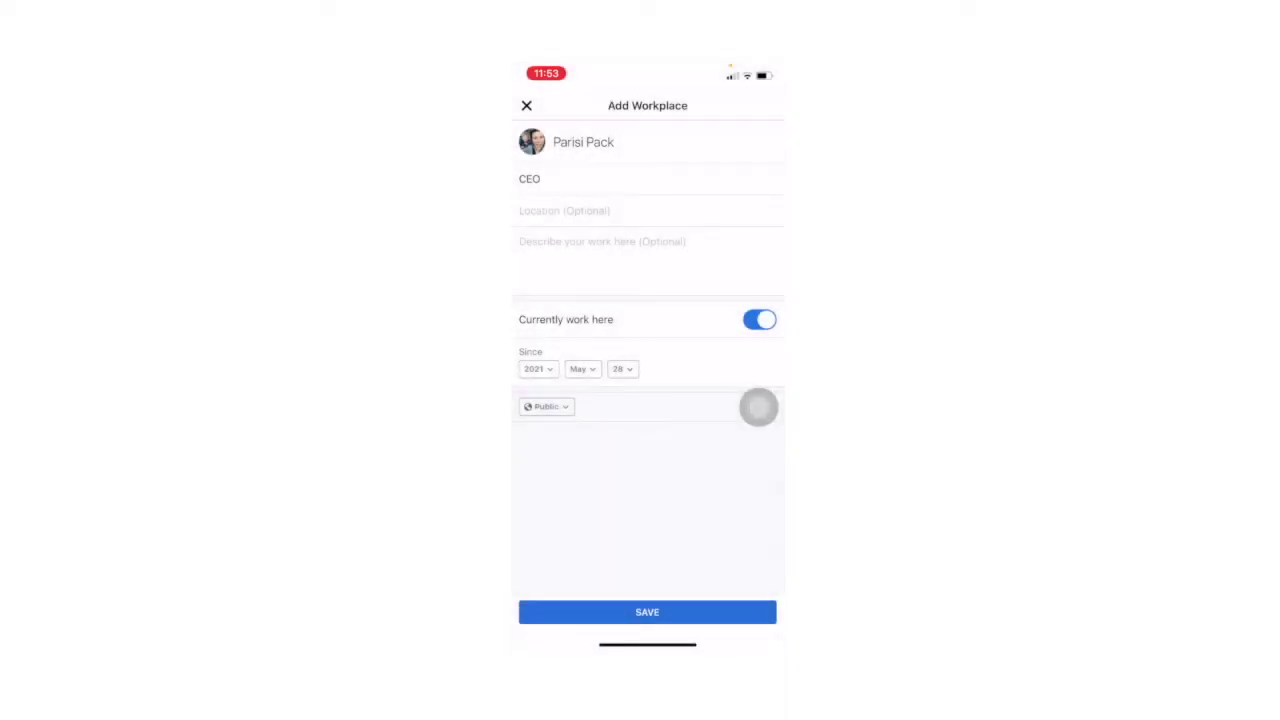
# - Save the workplace form so CEO at Parisi Pack appears first in the intro
pyautogui.click(647, 612)
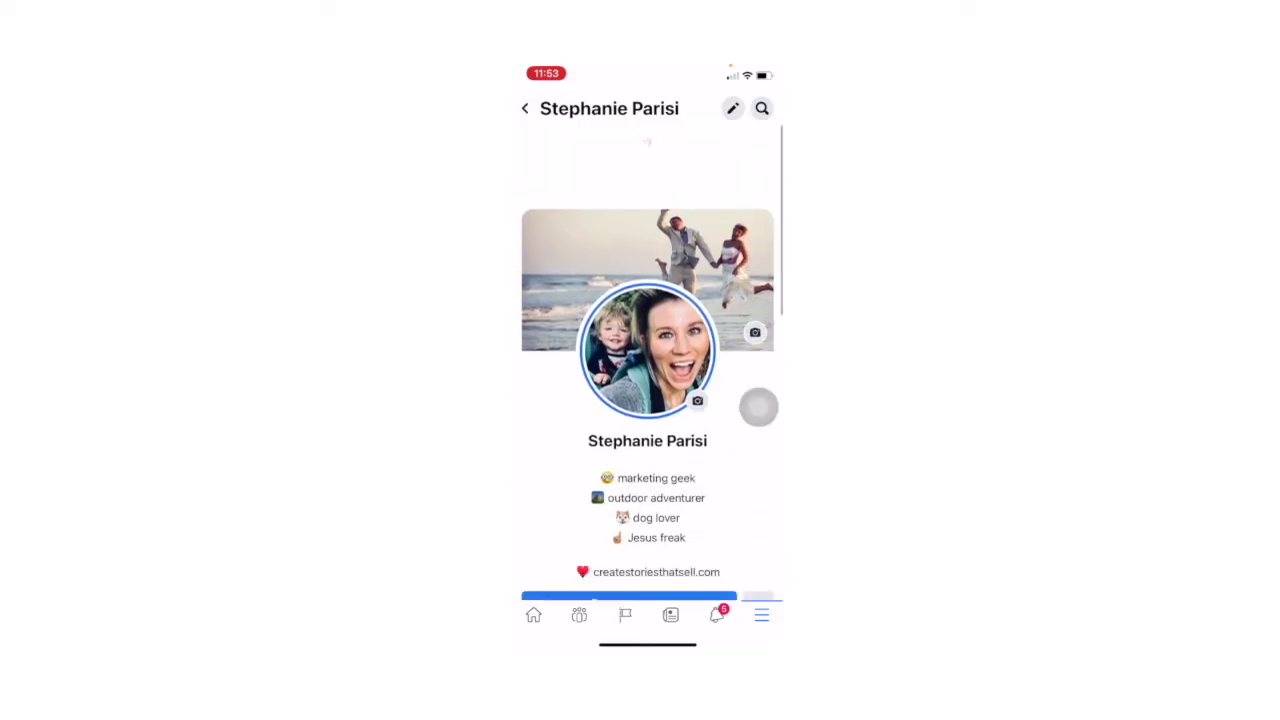
pyautogui.scroll(-5, 647, 370)
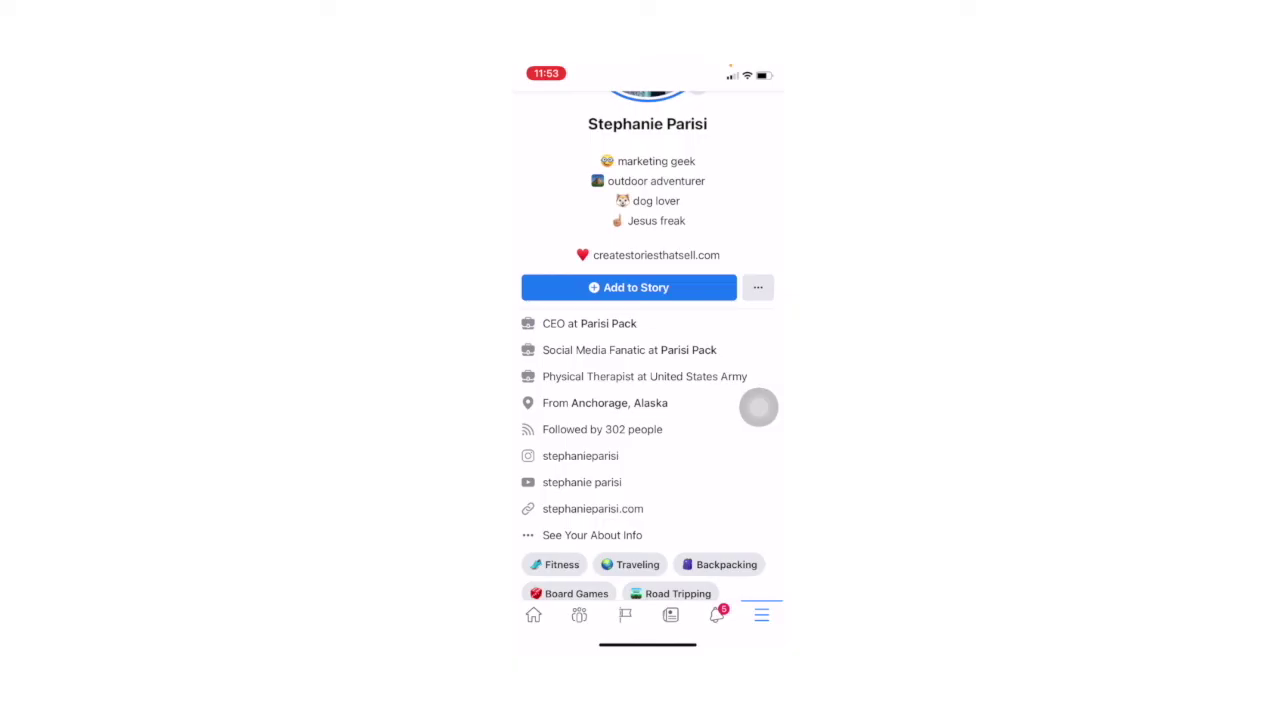
pyautogui.click(592, 535)
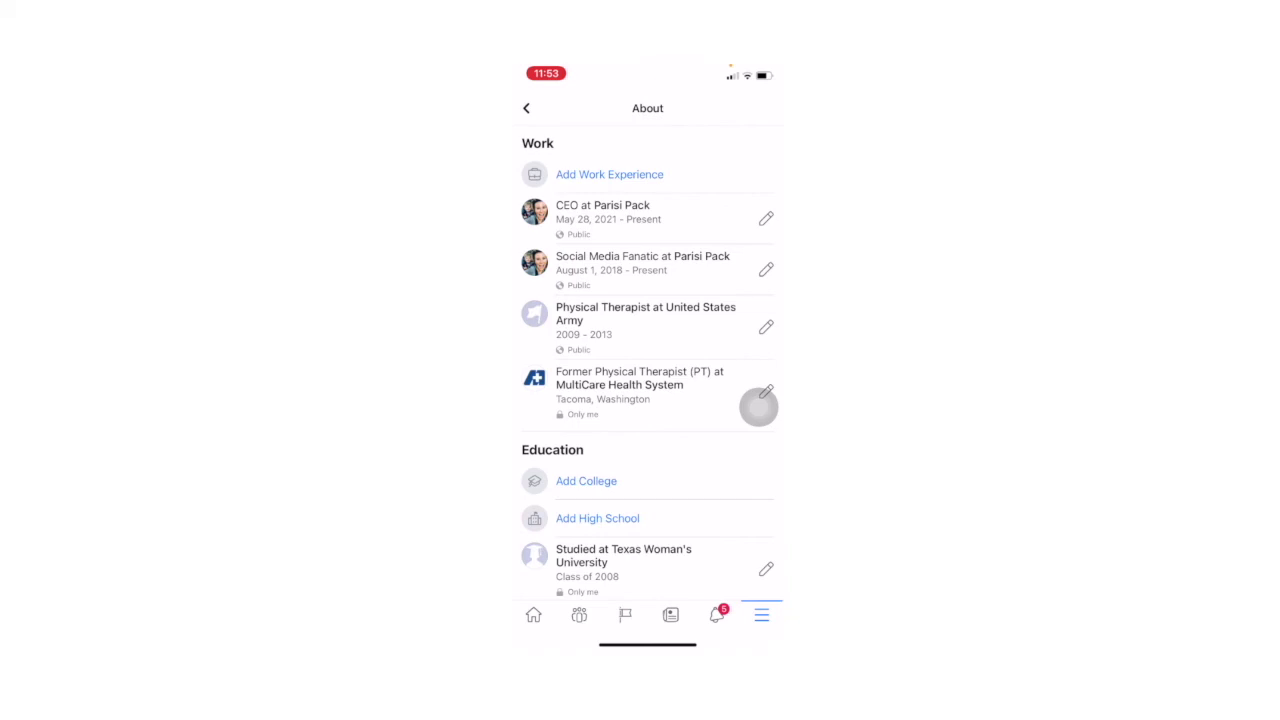
pyautogui.click(526, 108)
pyautogui.scroll(-4, 647, 400)
pyautogui.scroll(5, 647, 400)
pyautogui.click(524, 107)
pyautogui.click(524, 107)
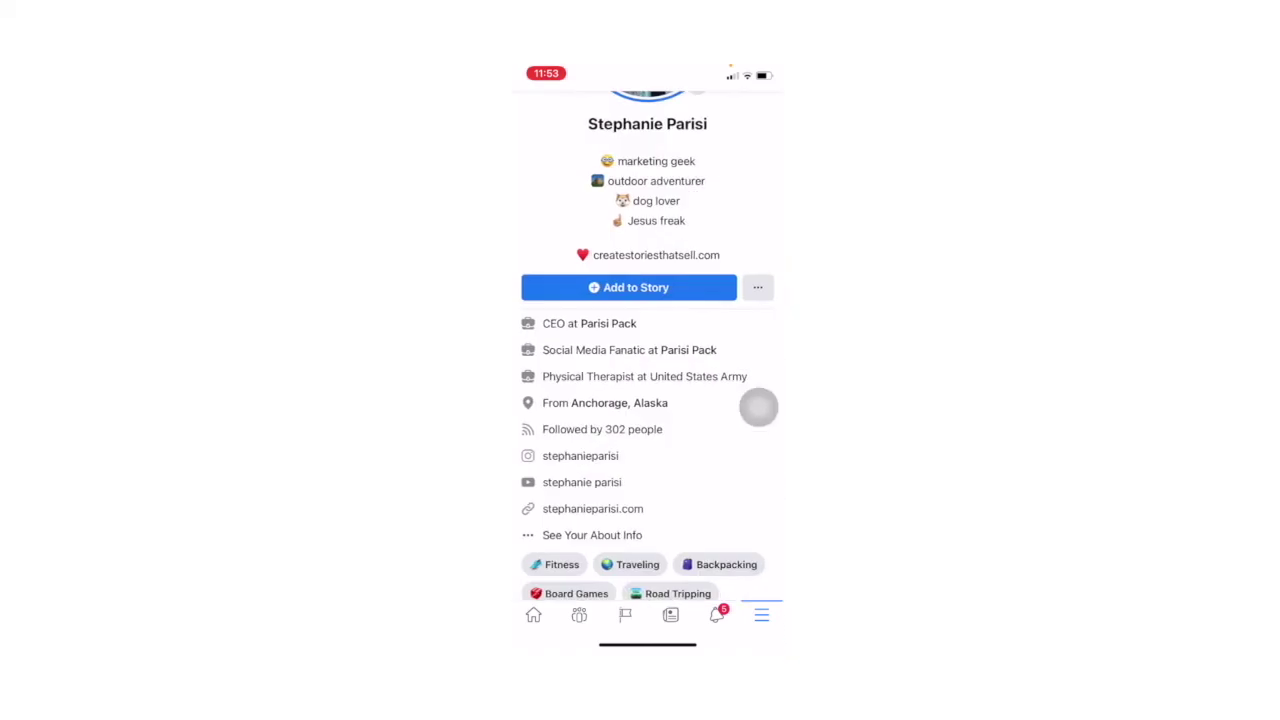
pyautogui.scroll(3, 647, 400)
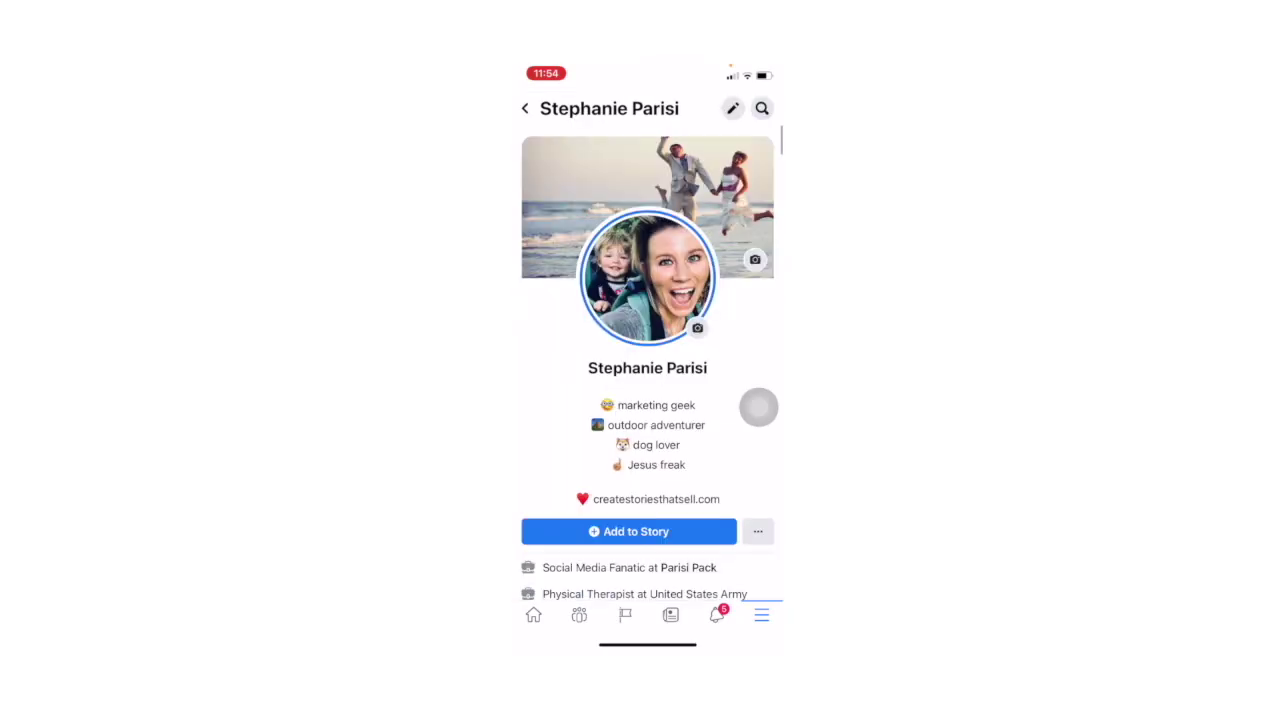
pyautogui.scroll(-4, 758, 406)
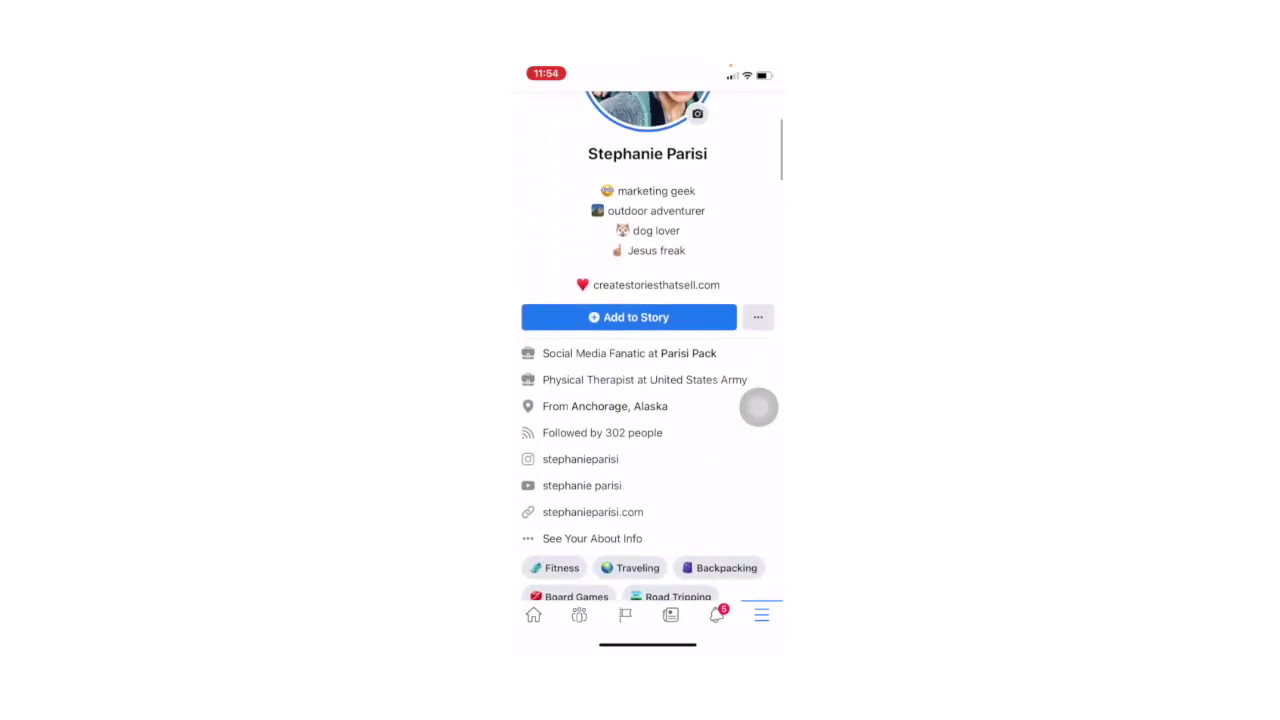
pyautogui.scroll(4, 647, 400)
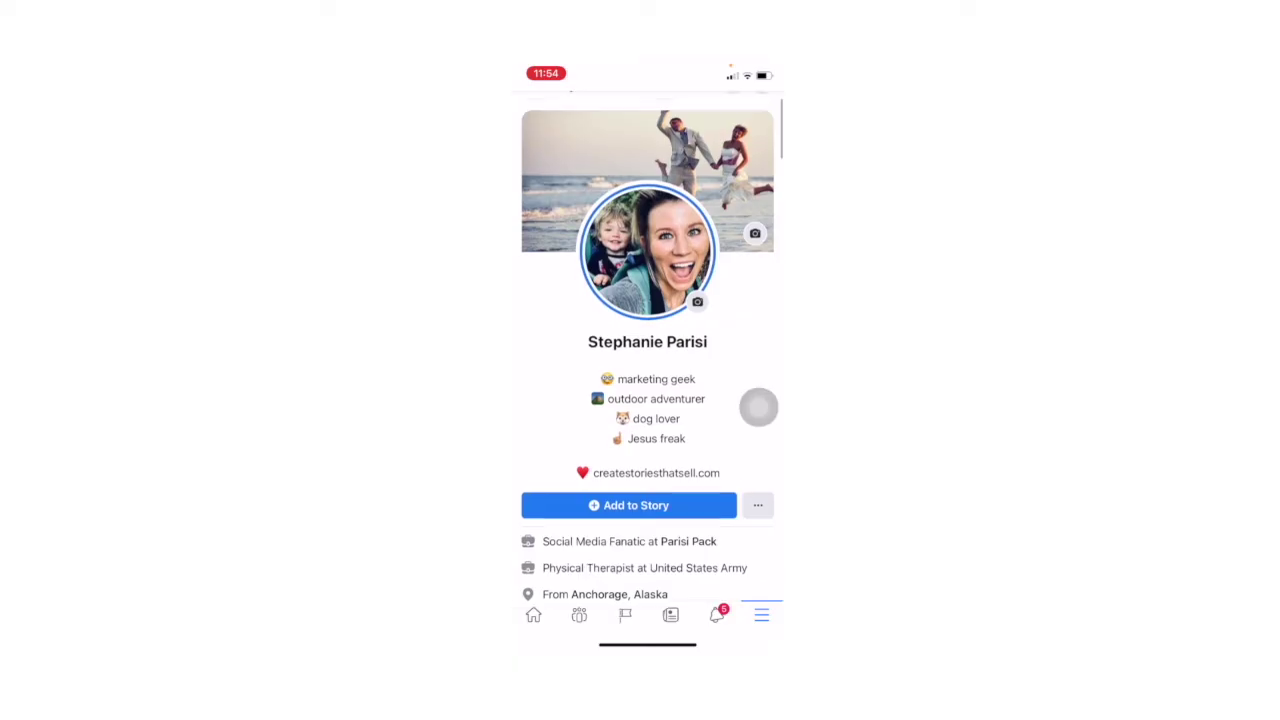